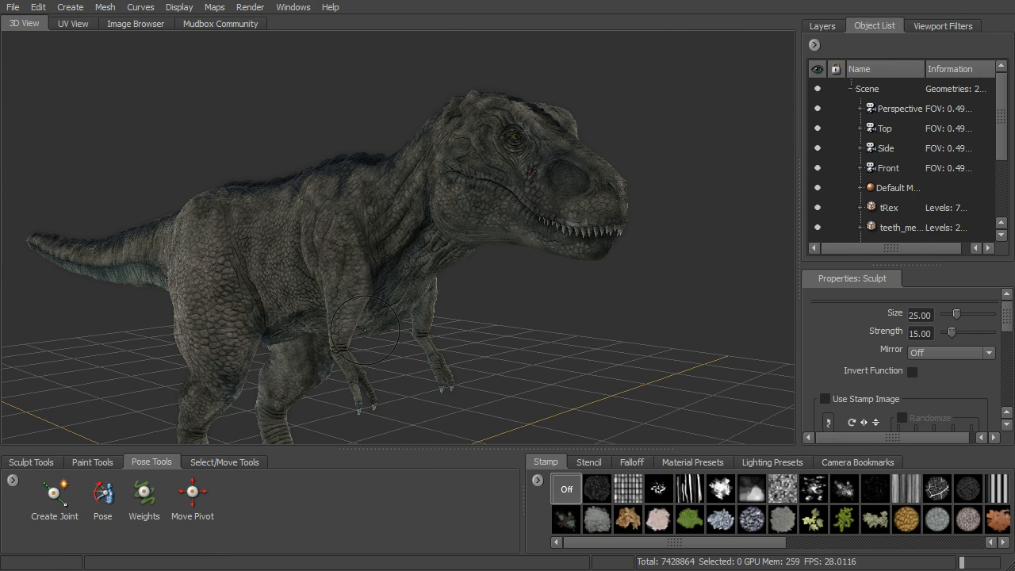
Activate the Create Joint tool for the T-Rex and set its joint weights to Automatic
{"action": "left_click_drag", "start_coordinate": [481, 321], "coordinate": [501, 310], "text": "alt"}
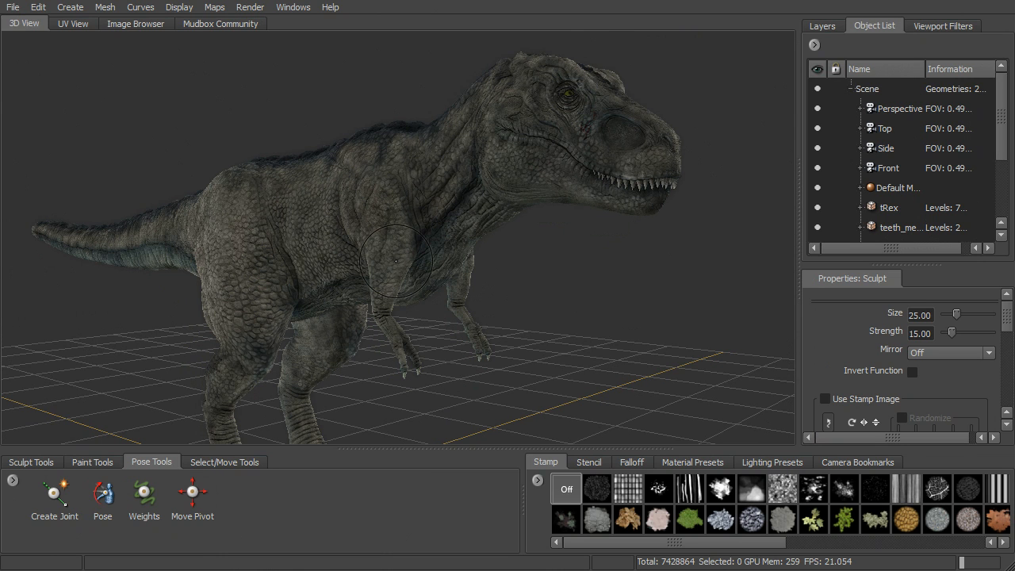
{"action": "mouse_move", "coordinate": [305, 352]}
{"action": "left_mouse_down", "text": "alt"}
{"action": "mouse_move", "coordinate": [365, 352]}
{"action": "mouse_move", "coordinate": [259, 439]}
{"action": "left_mouse_up", "text": "alt"}
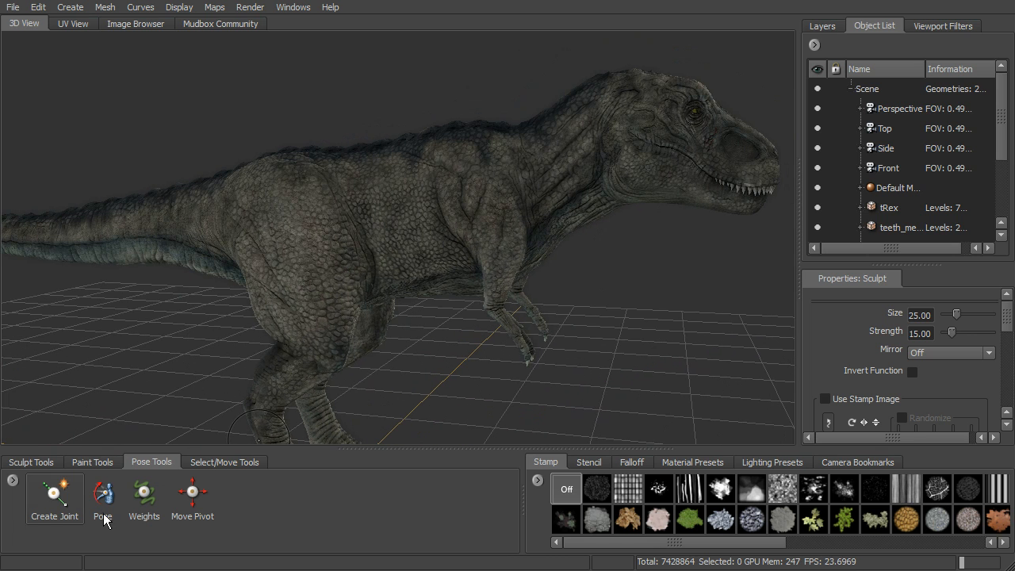
{"action": "left_click", "coordinate": [55, 498]}
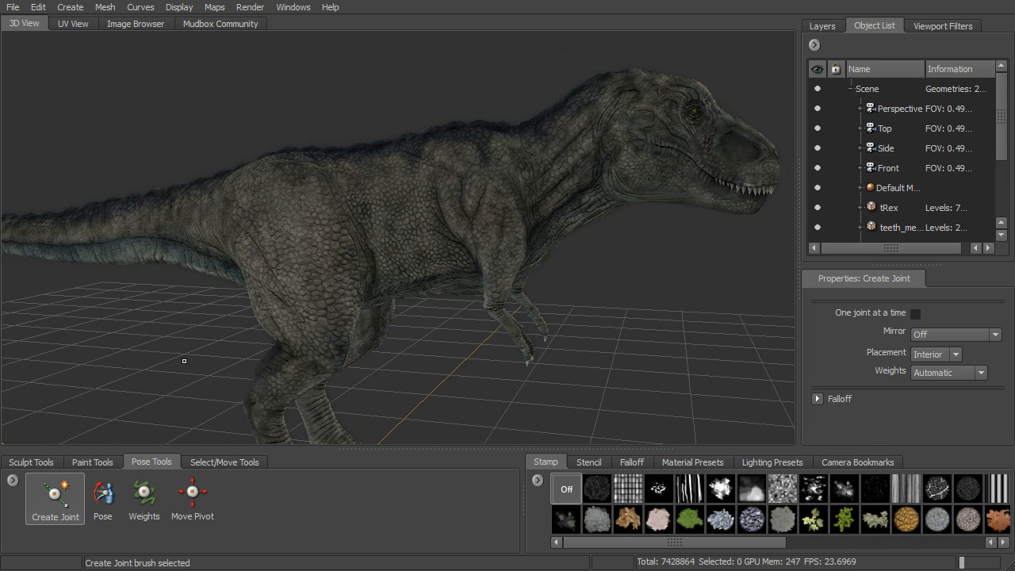
{"action": "middle_click_drag", "start_coordinate": [255, 299], "coordinate": [288, 326], "text": "alt"}
{"action": "right_click_drag", "start_coordinate": [288, 326], "coordinate": [324, 317], "text": "alt"}
{"action": "left_click_drag", "start_coordinate": [324, 318], "coordinate": [487, 345], "text": "alt"}
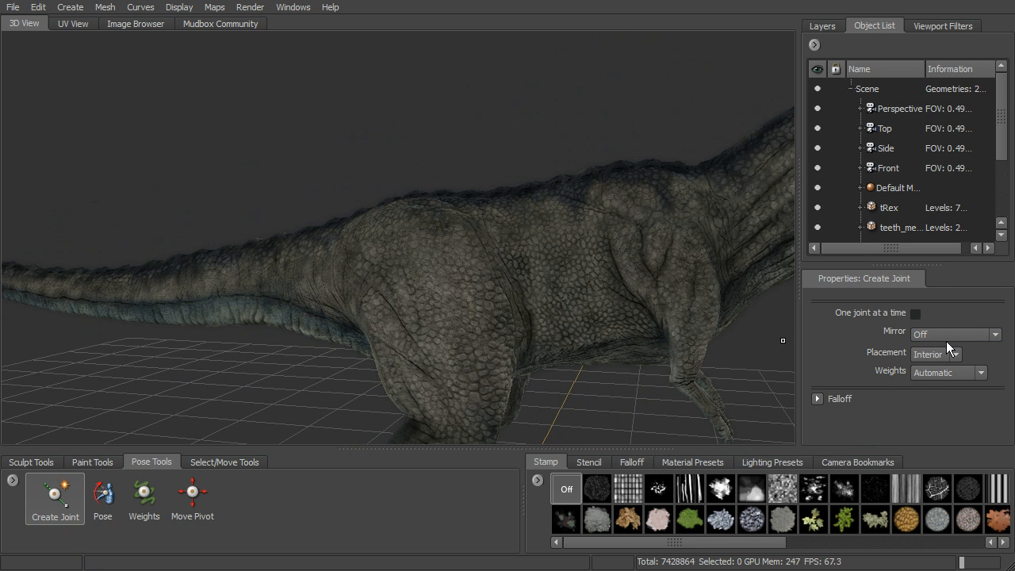
{"action": "left_click_drag", "start_coordinate": [336, 307], "coordinate": [373, 291], "text": "alt"}
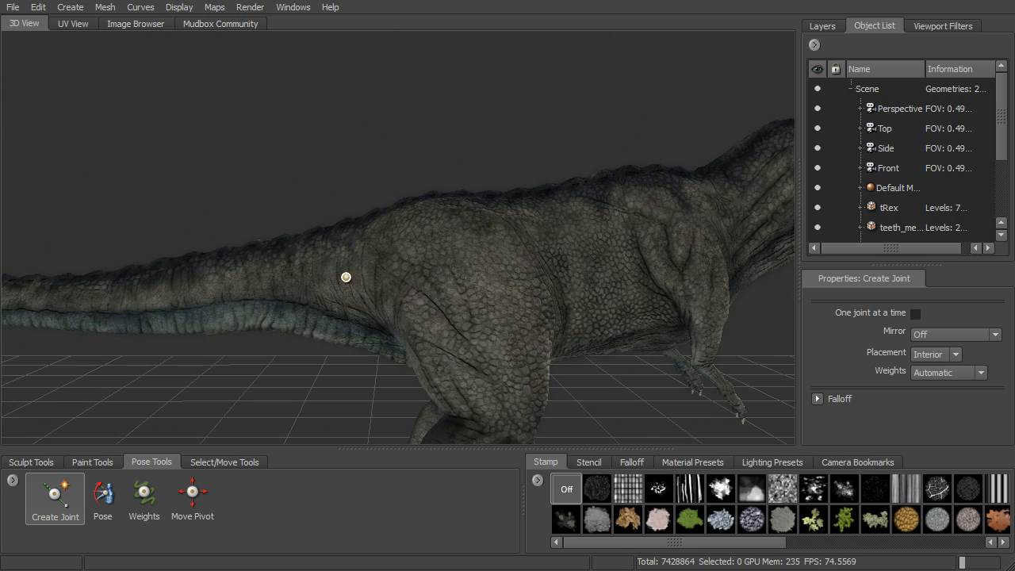
{"action": "left_click", "coordinate": [943, 374]}
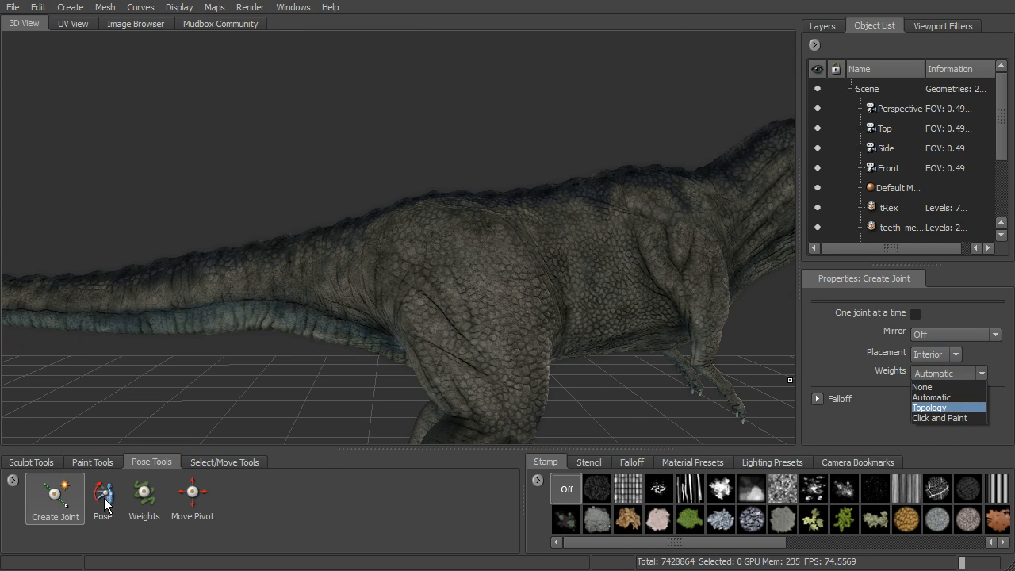
{"action": "left_click", "coordinate": [947, 396]}
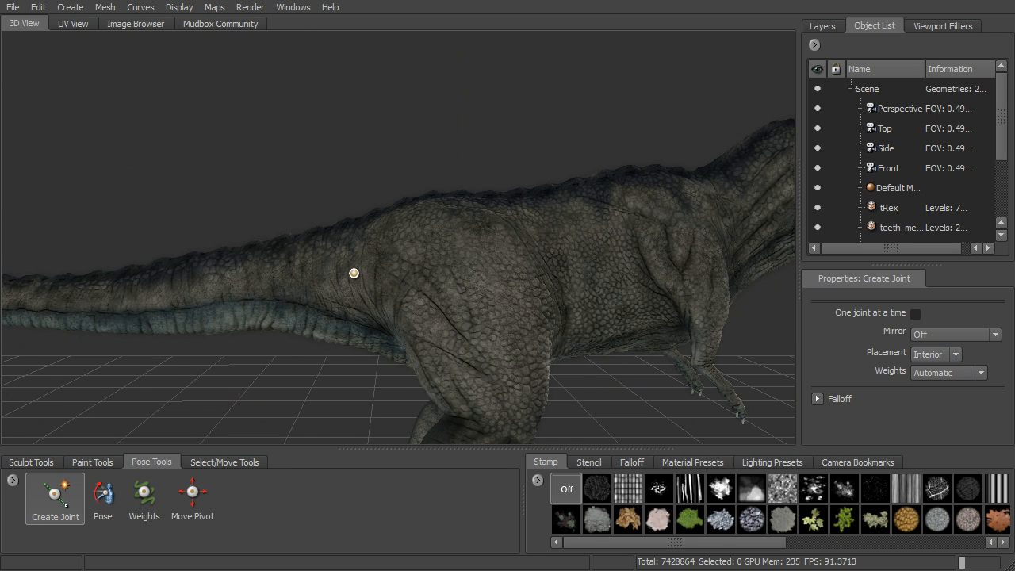
Step the T-Rex mesh down to subdivision level 3
{"action": "left_click_drag", "start_coordinate": [340, 276], "coordinate": [382, 278], "text": "alt"}
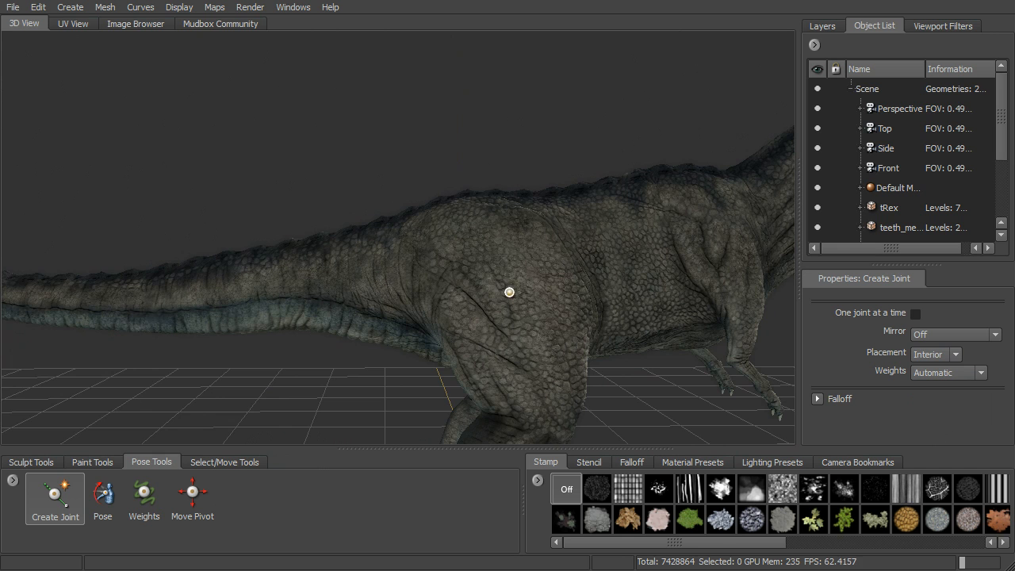
{"action": "middle_click_drag", "start_coordinate": [626, 291], "coordinate": [433, 283], "text": "alt"}
{"action": "left_click_drag", "start_coordinate": [433, 284], "coordinate": [396, 287], "text": "alt"}
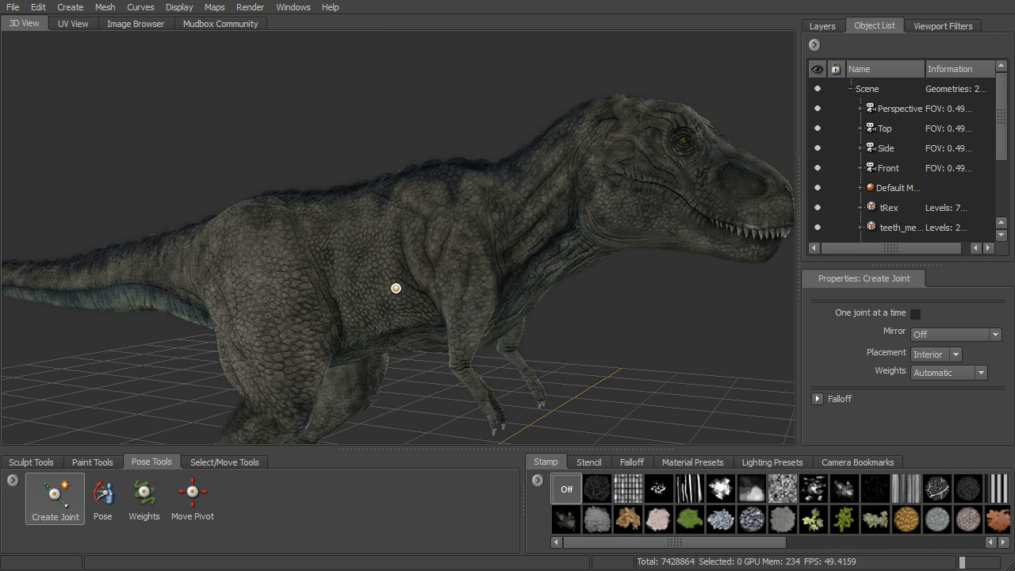
{"action": "left_click", "coordinate": [404, 288]}
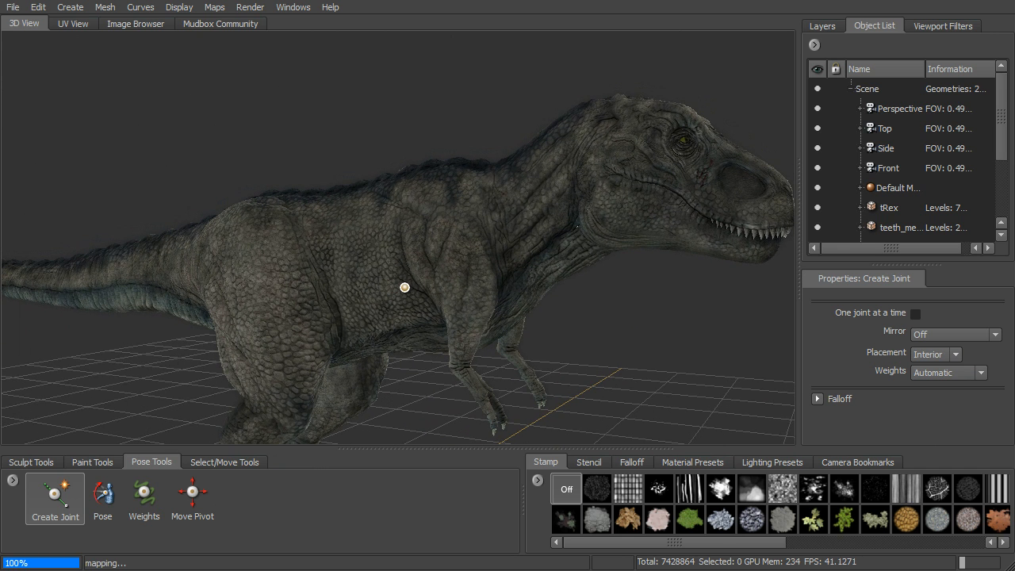
{"action": "key", "text": "Page_Down"}
{"action": "key", "text": "Page_Down"}
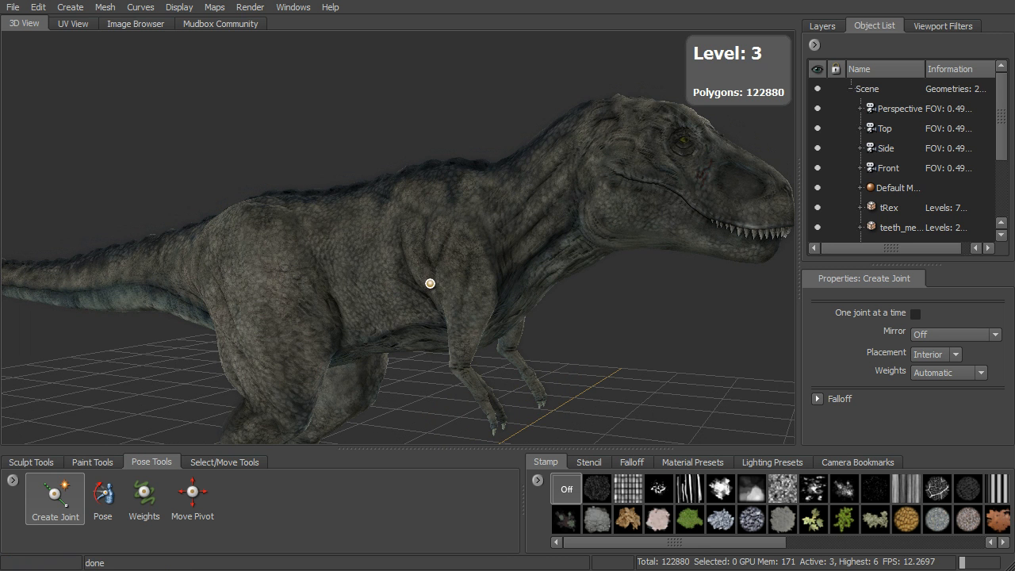
Create an interior joint at the base of the tail, extending its weights along the whole tail
{"action": "left_click_drag", "start_coordinate": [336, 298], "coordinate": [415, 288], "text": "alt"}
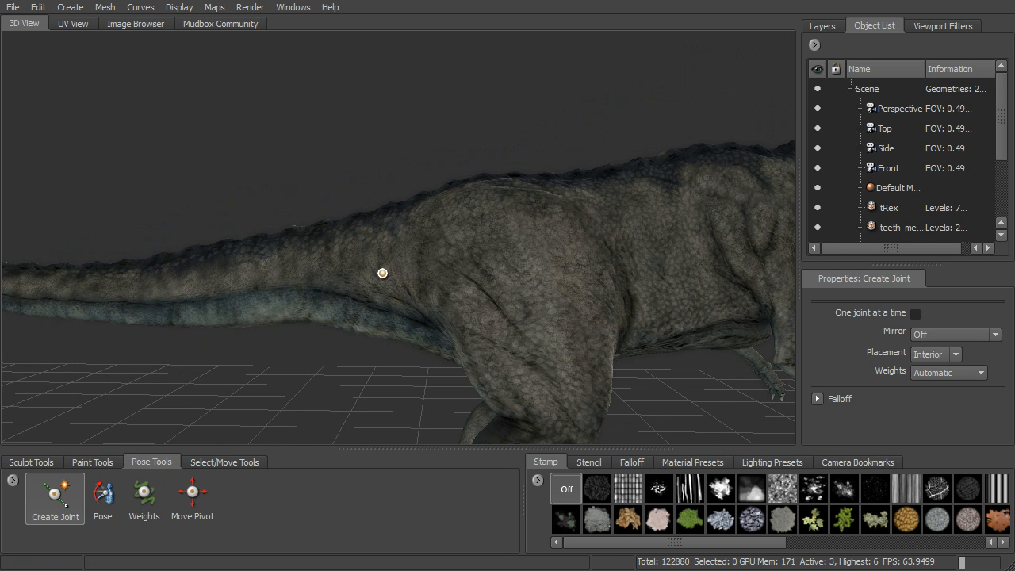
{"action": "left_click", "coordinate": [384, 275]}
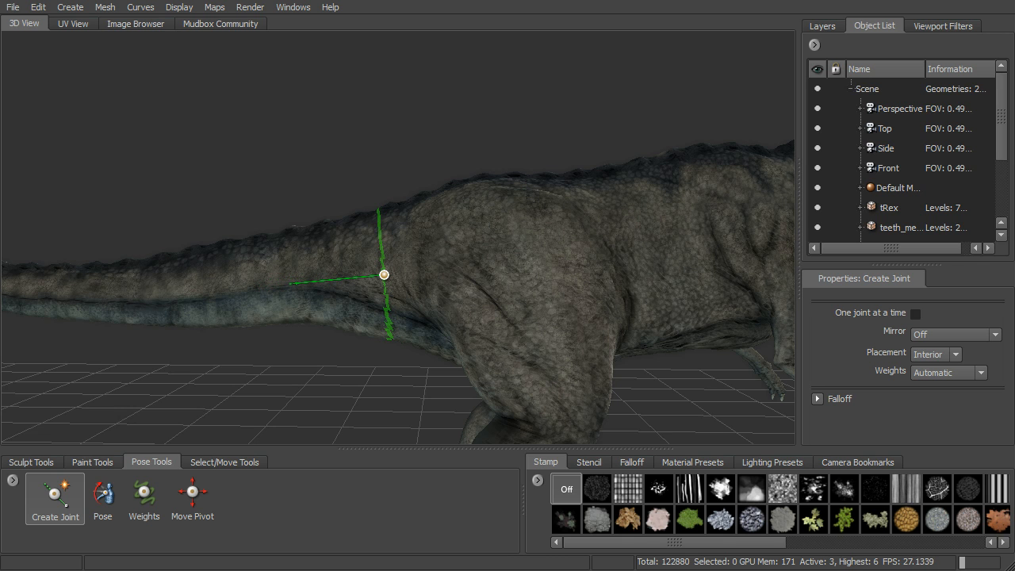
{"action": "left_click", "coordinate": [289, 281]}
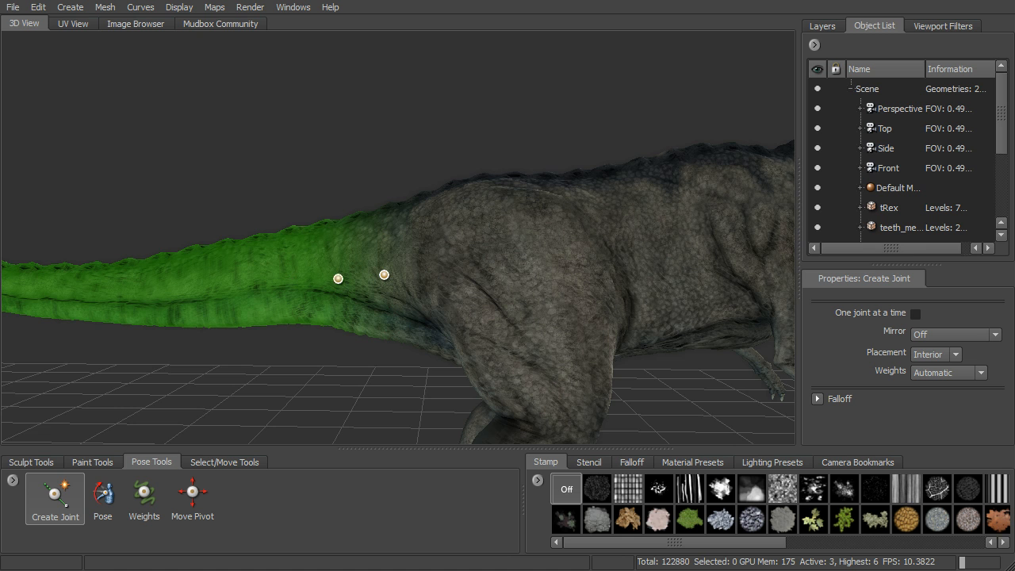
{"action": "middle_click_drag", "start_coordinate": [257, 271], "coordinate": [328, 264], "text": "alt"}
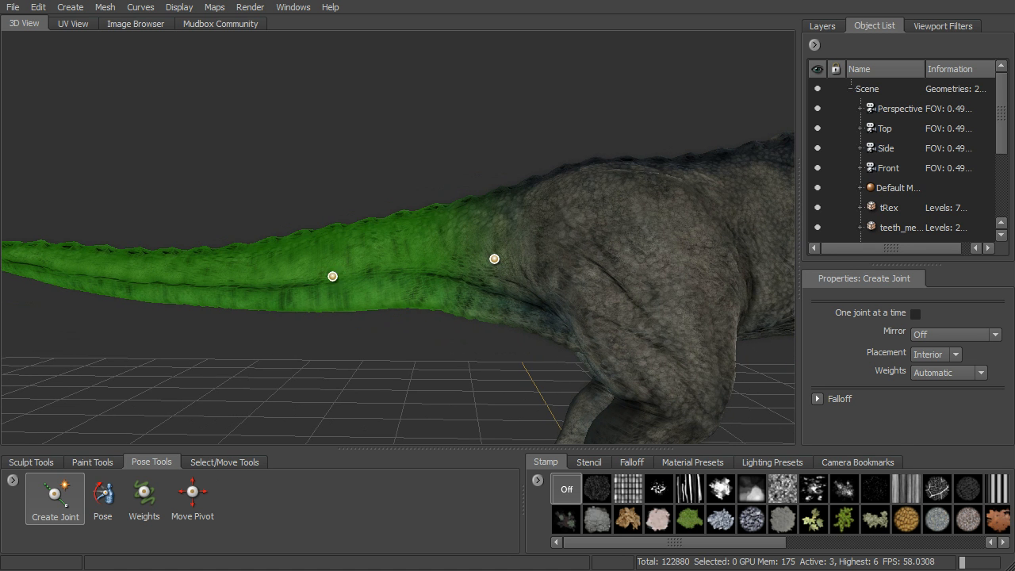
{"action": "left_click_drag", "start_coordinate": [488, 276], "coordinate": [478, 278], "text": "alt"}
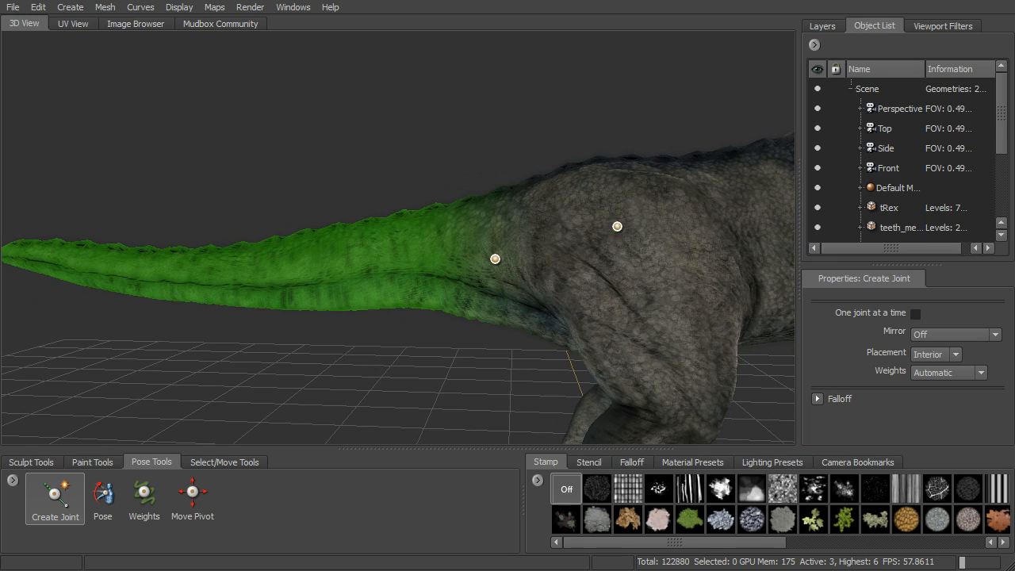
{"action": "left_click_drag", "start_coordinate": [616, 275], "coordinate": [436, 281], "text": "alt"}
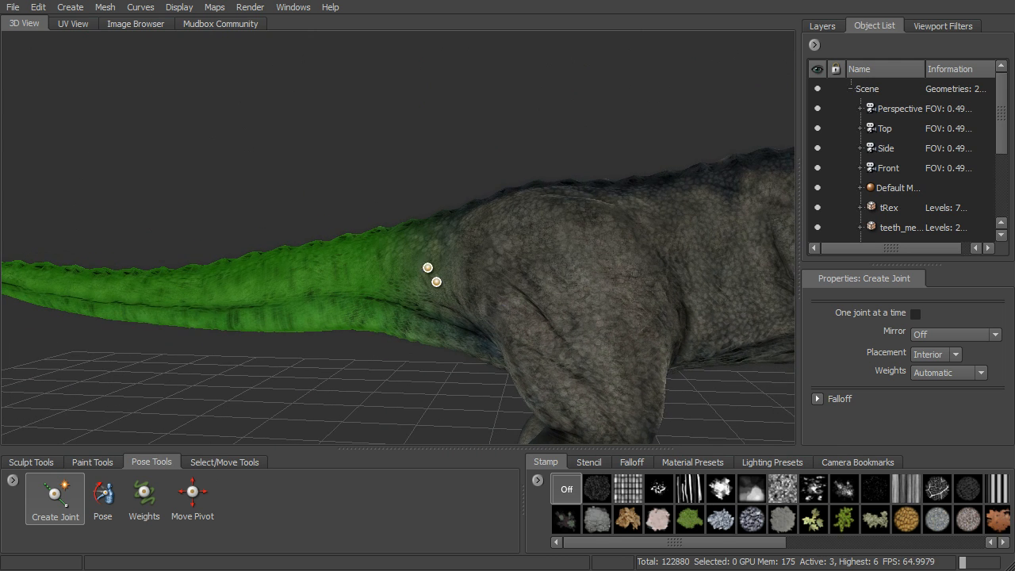
Try rotating the tail about its base joint with the Pose tool and undo the rotation
{"action": "left_click", "coordinate": [104, 499]}
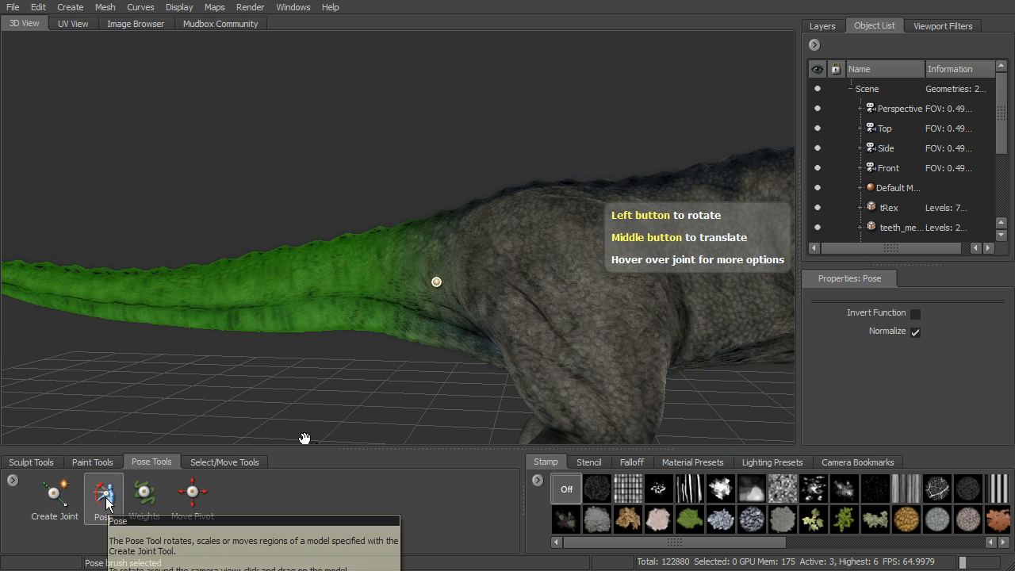
{"action": "left_click_drag", "start_coordinate": [439, 316], "coordinate": [404, 312], "text": "alt"}
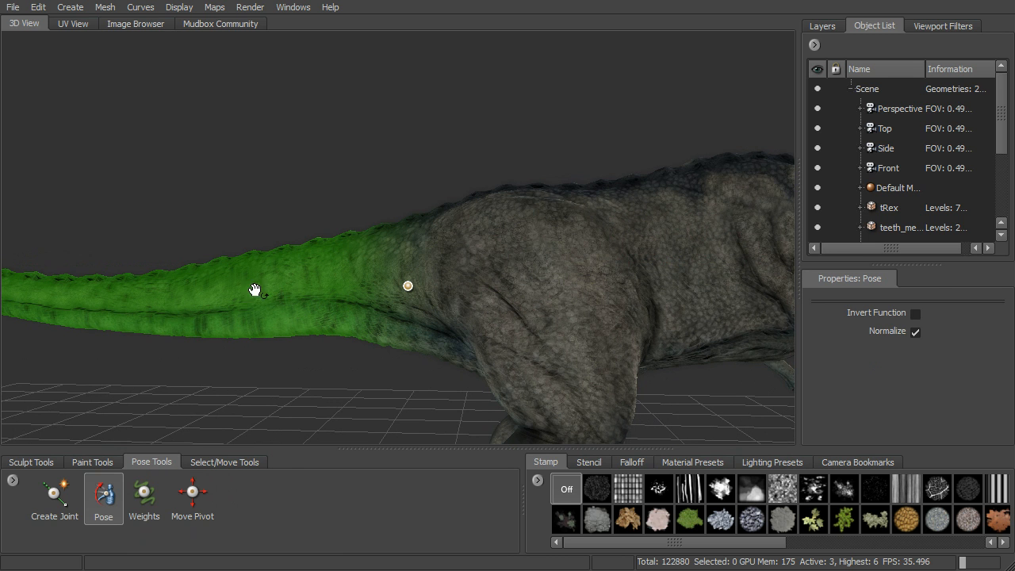
{"action": "mouse_move", "coordinate": [267, 288]}
{"action": "left_mouse_down"}
{"action": "mouse_move", "coordinate": [268, 297]}
{"action": "mouse_move", "coordinate": [276, 280]}
{"action": "left_mouse_up"}
{"action": "left_click_drag", "start_coordinate": [379, 214], "coordinate": [374, 215]}
{"action": "left_click_drag", "start_coordinate": [508, 191], "coordinate": [429, 216], "text": "alt"}
{"action": "mouse_move", "coordinate": [249, 215]}
{"action": "left_mouse_down"}
{"action": "mouse_move", "coordinate": [256, 199]}
{"action": "mouse_move", "coordinate": [243, 230]}
{"action": "mouse_move", "coordinate": [254, 211]}
{"action": "left_mouse_up"}
{"action": "left_click_drag", "start_coordinate": [462, 283], "coordinate": [322, 287], "text": "alt"}
{"action": "key", "text": "ctrl+z"}
{"action": "left_click_drag", "start_coordinate": [469, 315], "coordinate": [432, 301], "text": "alt"}
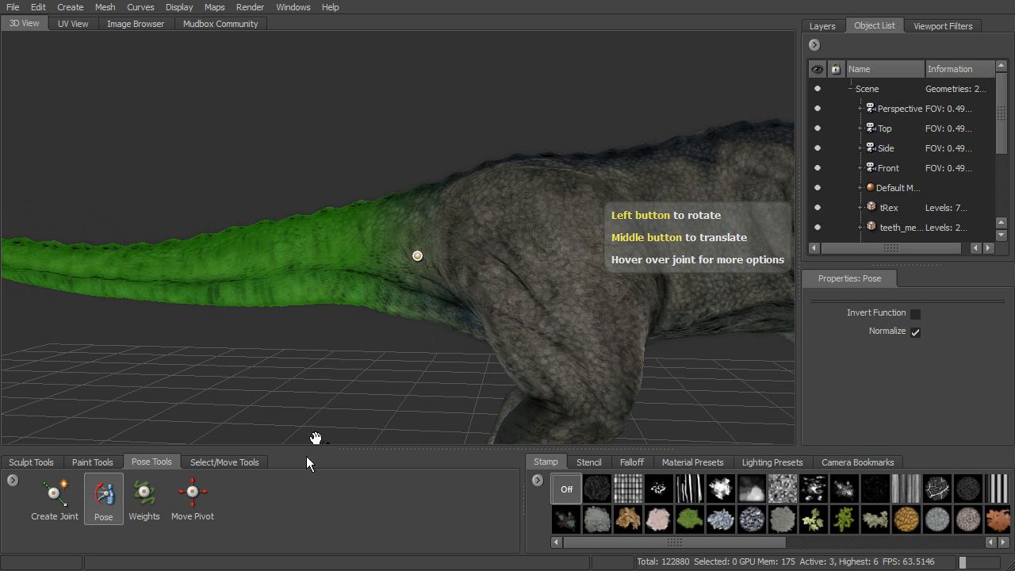
Shift the tail joint slightly upward with Move Pivot and rotate the tail about it with the Pose tool
{"action": "left_click", "coordinate": [191, 497]}
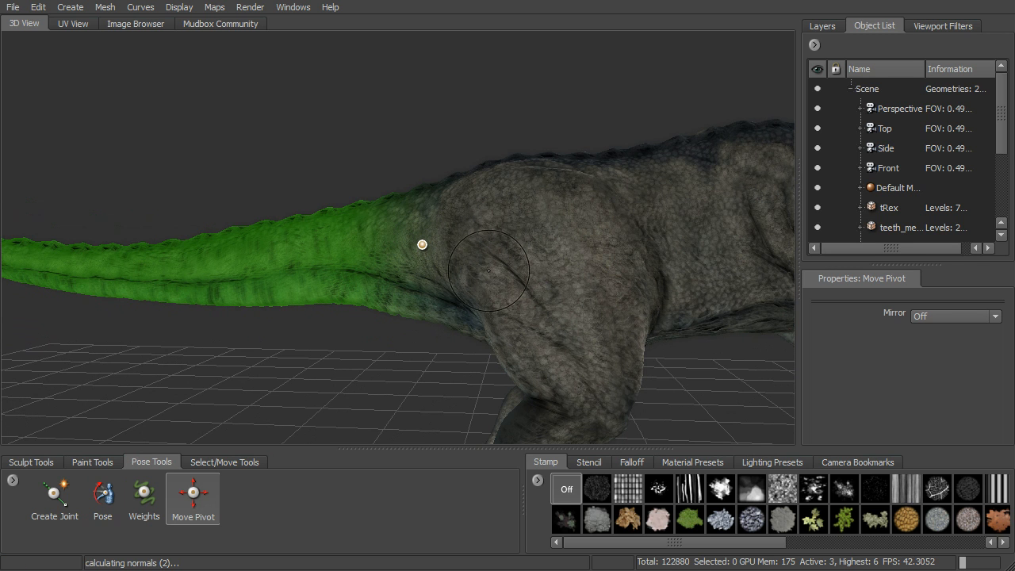
{"action": "left_click", "coordinate": [93, 505]}
{"action": "mouse_move", "coordinate": [295, 268]}
{"action": "left_mouse_down"}
{"action": "mouse_move", "coordinate": [294, 277]}
{"action": "mouse_move", "coordinate": [303, 265]}
{"action": "left_mouse_up"}
{"action": "left_click_drag", "start_coordinate": [430, 275], "coordinate": [399, 282], "text": "alt"}
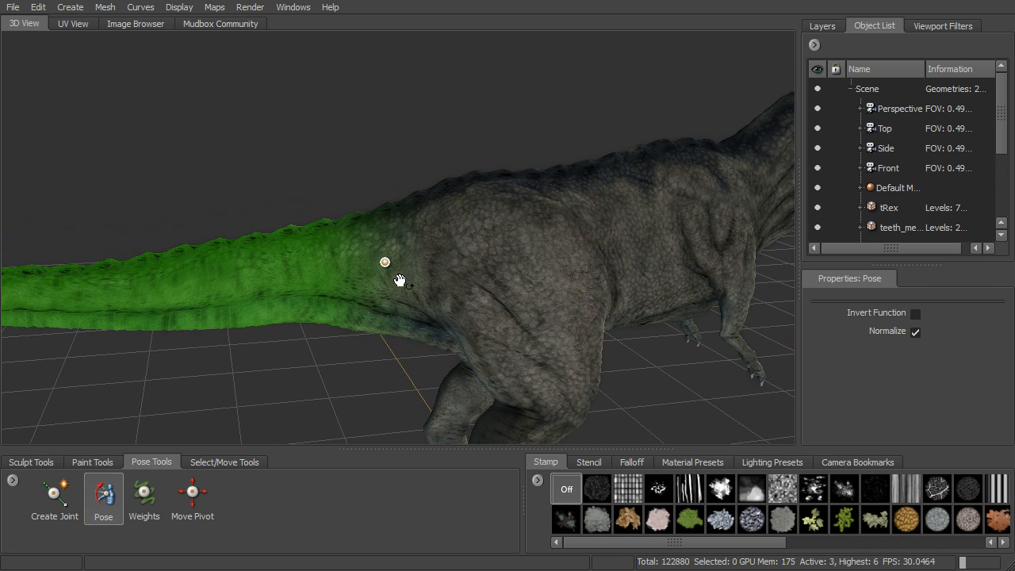
Try painting the tail joint's weights near the tail base with the Weights brush at size 25 and strength 15
{"action": "left_click", "coordinate": [138, 506]}
{"action": "left_click_drag", "start_coordinate": [378, 283], "coordinate": [323, 278], "text": "alt"}
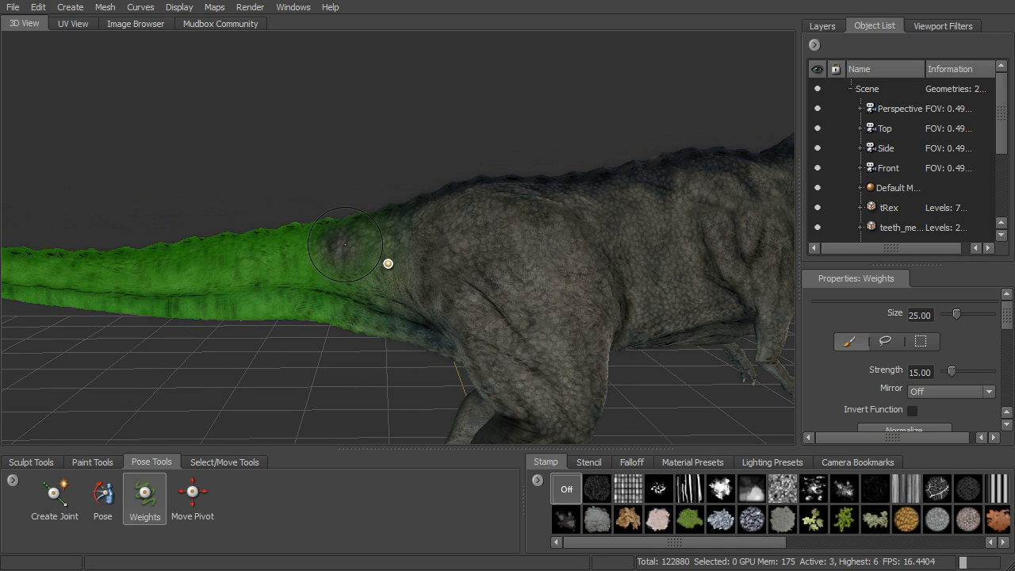
{"action": "left_click_drag", "start_coordinate": [342, 249], "coordinate": [337, 252]}
{"action": "left_click_drag", "start_coordinate": [326, 287], "coordinate": [331, 238], "text": "alt"}
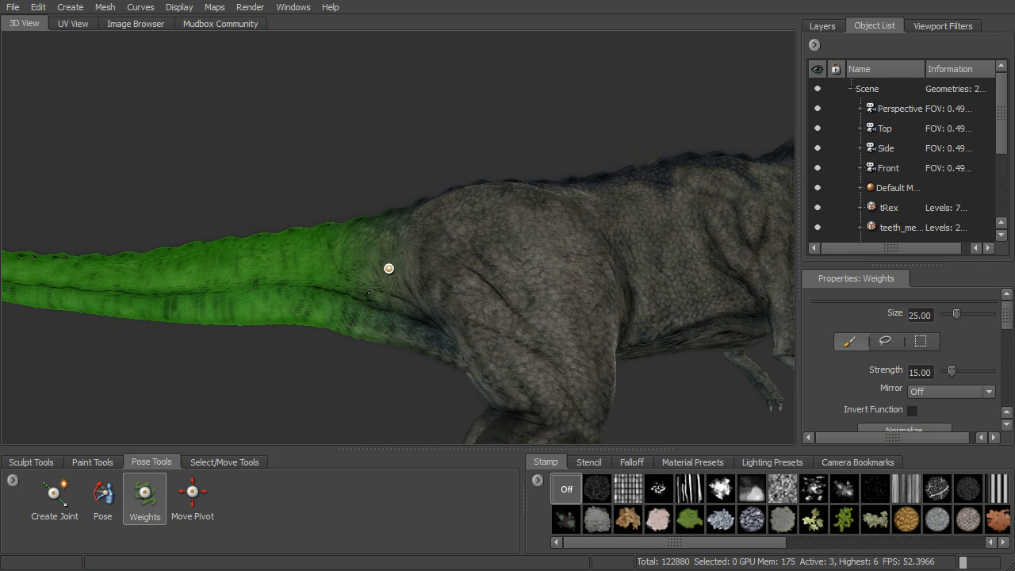
Rotate the tail with the Pose tool, both from the weighted region and from the joint at its base
{"action": "left_click", "coordinate": [103, 493]}
{"action": "left_click_drag", "start_coordinate": [324, 292], "coordinate": [326, 301], "text": "alt"}
{"action": "left_click_drag", "start_coordinate": [265, 290], "coordinate": [272, 290]}
{"action": "mouse_move", "coordinate": [340, 293]}
{"action": "middle_mouse_down", "text": "alt"}
{"action": "mouse_move", "coordinate": [353, 270]}
{"action": "mouse_move", "coordinate": [336, 274]}
{"action": "middle_mouse_up", "text": "alt"}
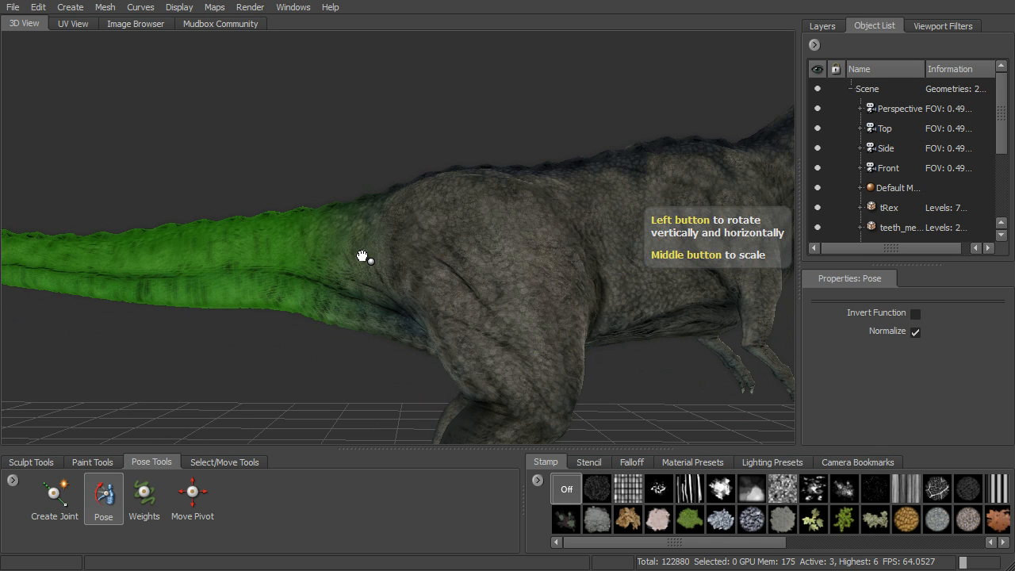
{"action": "mouse_move", "coordinate": [362, 256]}
{"action": "left_mouse_down"}
{"action": "mouse_move", "coordinate": [365, 226]}
{"action": "mouse_move", "coordinate": [368, 285]}
{"action": "mouse_move", "coordinate": [368, 247]}
{"action": "mouse_move", "coordinate": [364, 261]}
{"action": "mouse_move", "coordinate": [333, 256]}
{"action": "mouse_move", "coordinate": [386, 257]}
{"action": "mouse_move", "coordinate": [346, 256]}
{"action": "mouse_move", "coordinate": [372, 254]}
{"action": "mouse_move", "coordinate": [362, 254]}
{"action": "left_mouse_up"}
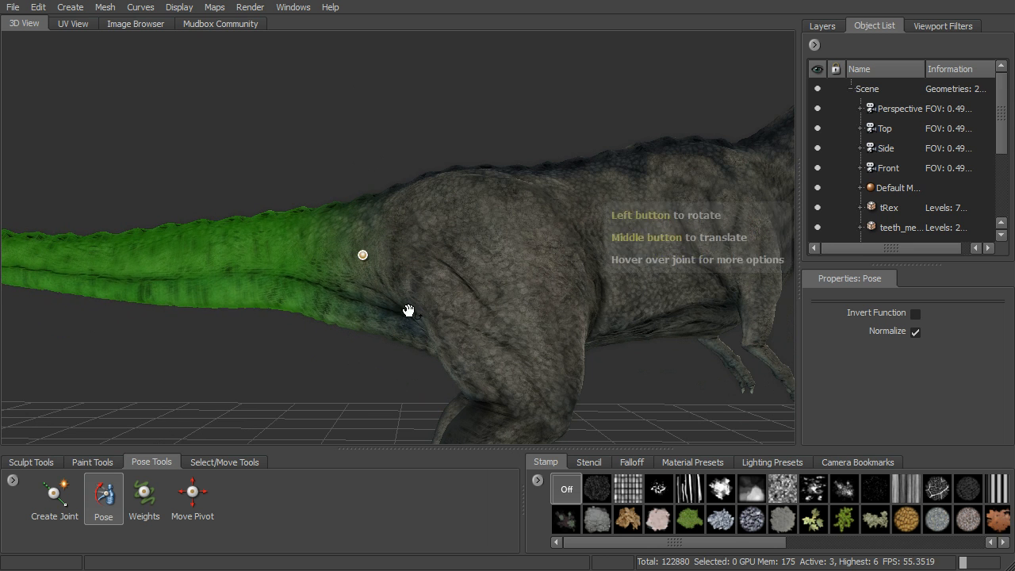
{"action": "left_click_drag", "start_coordinate": [420, 283], "coordinate": [516, 290], "text": "alt"}
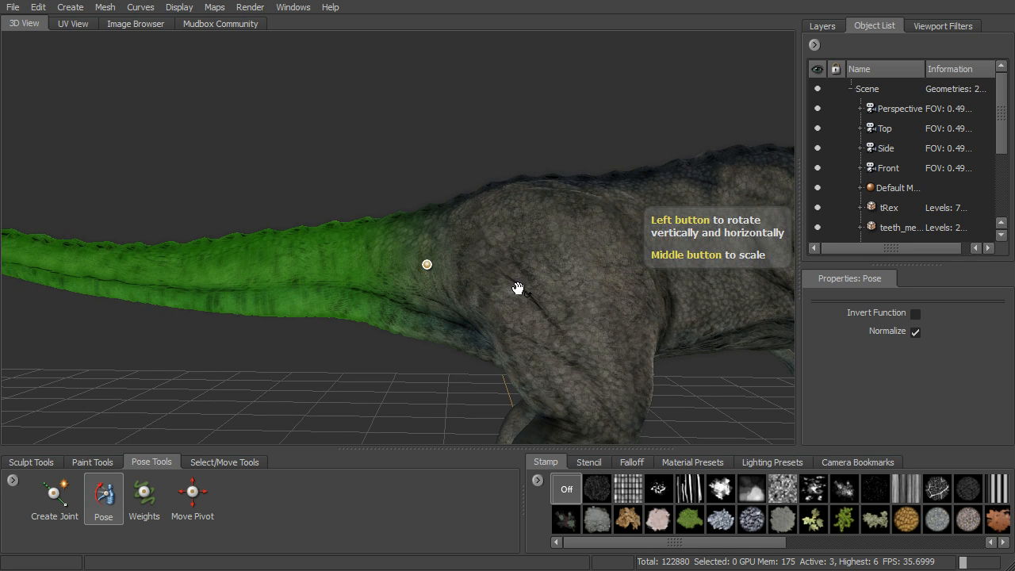
Translate the weighted tail region slightly with the Pose tool
{"action": "mouse_move", "coordinate": [320, 281]}
{"action": "left_mouse_down", "text": "alt"}
{"action": "mouse_move", "coordinate": [324, 301]}
{"action": "mouse_move", "coordinate": [303, 277]}
{"action": "mouse_move", "coordinate": [317, 274]}
{"action": "mouse_move", "coordinate": [312, 287]}
{"action": "left_mouse_up", "text": "alt"}
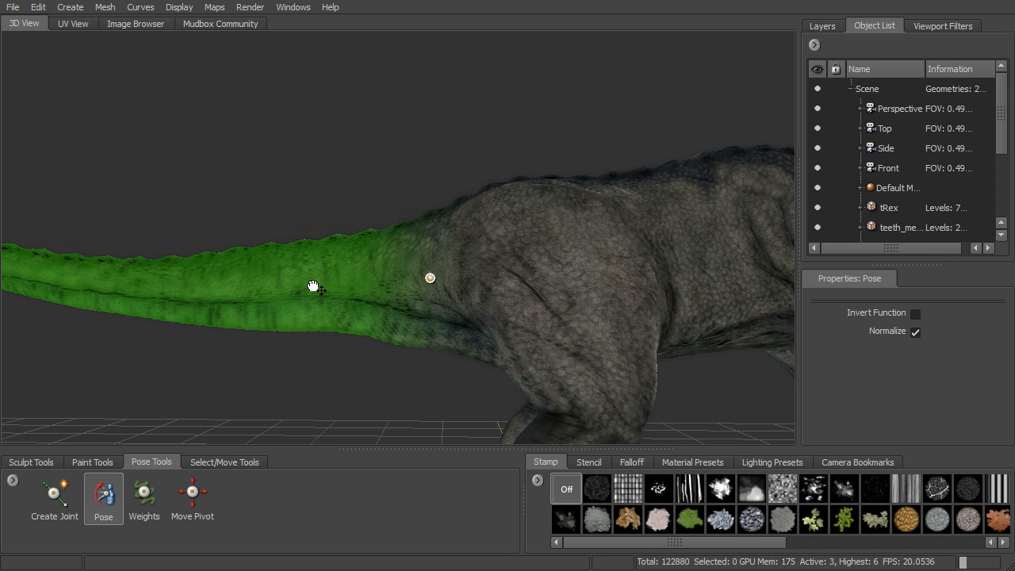
{"action": "middle_click_drag", "start_coordinate": [288, 288], "coordinate": [345, 288], "text": "alt"}
{"action": "left_click_drag", "start_coordinate": [434, 293], "coordinate": [356, 281], "text": "alt"}
{"action": "middle_click_drag", "start_coordinate": [356, 280], "coordinate": [360, 279]}
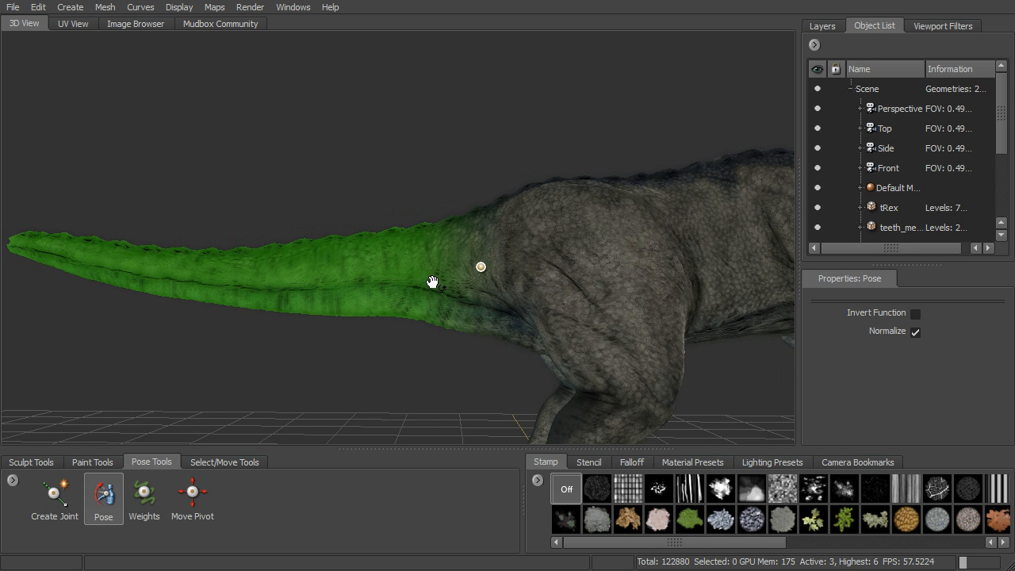
{"action": "left_click_drag", "start_coordinate": [441, 279], "coordinate": [355, 270], "text": "alt"}
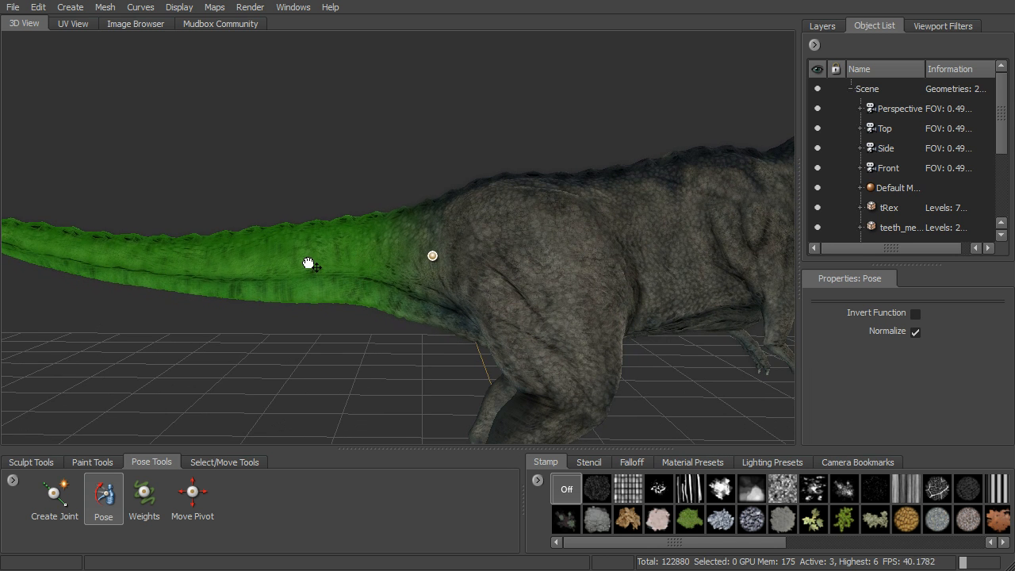
{"action": "left_click_drag", "start_coordinate": [393, 268], "coordinate": [439, 305], "text": "alt"}
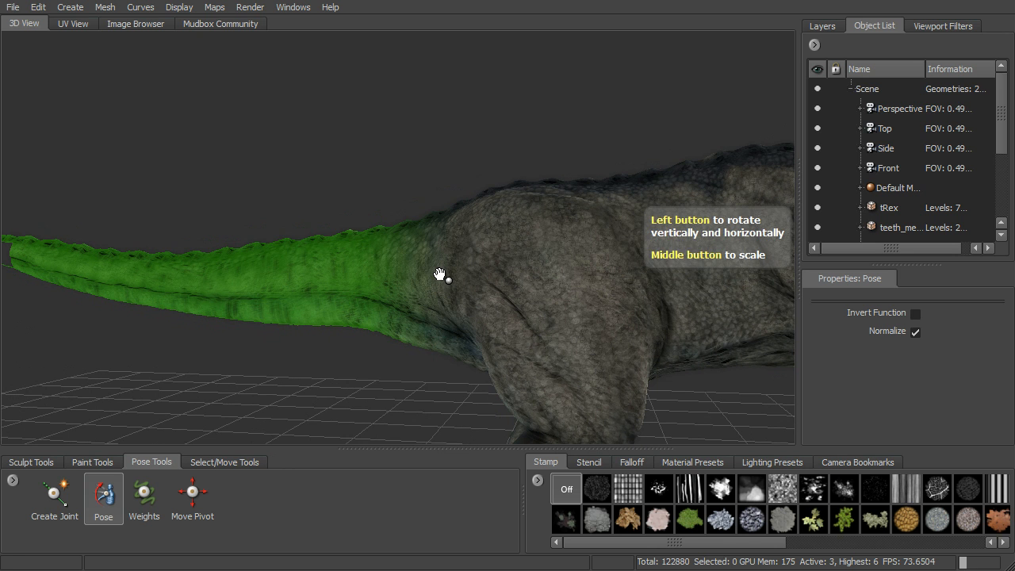
Pose the tail vertically and horizontally using the joint handle at its base
{"action": "left_click", "coordinate": [440, 275]}
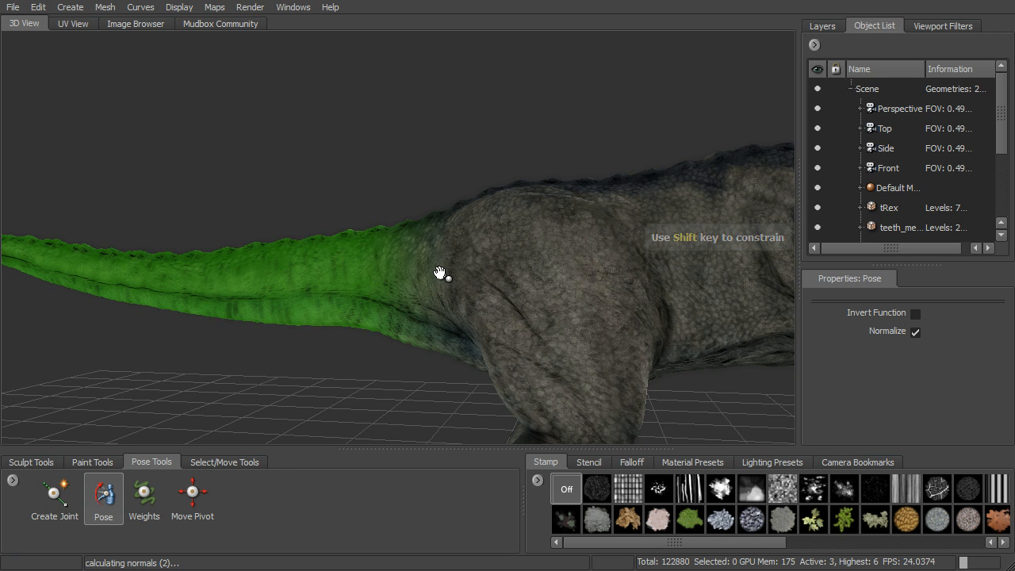
{"action": "mouse_move", "coordinate": [442, 274]}
{"action": "left_mouse_down"}
{"action": "mouse_move", "coordinate": [491, 256]}
{"action": "mouse_move", "coordinate": [430, 285]}
{"action": "mouse_move", "coordinate": [470, 275]}
{"action": "mouse_move", "coordinate": [447, 283]}
{"action": "left_mouse_up"}
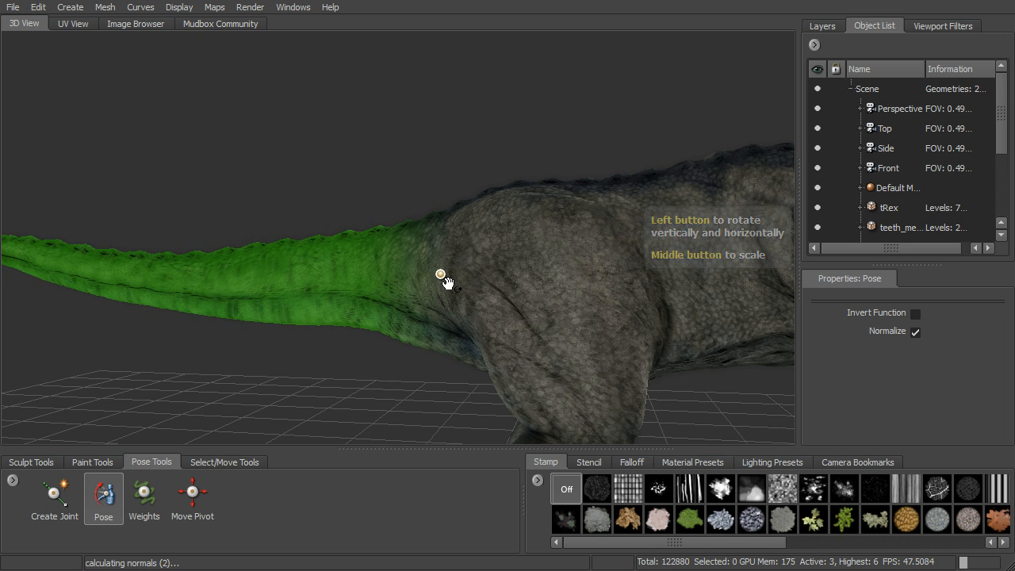
{"action": "mouse_move", "coordinate": [447, 282]}
{"action": "left_mouse_down"}
{"action": "mouse_move", "coordinate": [465, 275]}
{"action": "mouse_move", "coordinate": [415, 286]}
{"action": "mouse_move", "coordinate": [471, 295]}
{"action": "mouse_move", "coordinate": [447, 294]}
{"action": "mouse_move", "coordinate": [444, 278]}
{"action": "left_mouse_up"}
Create a chain of four more joints along the T-Rex's tail, continuing from the base joint toward the tip
{"action": "left_click", "coordinate": [54, 496]}
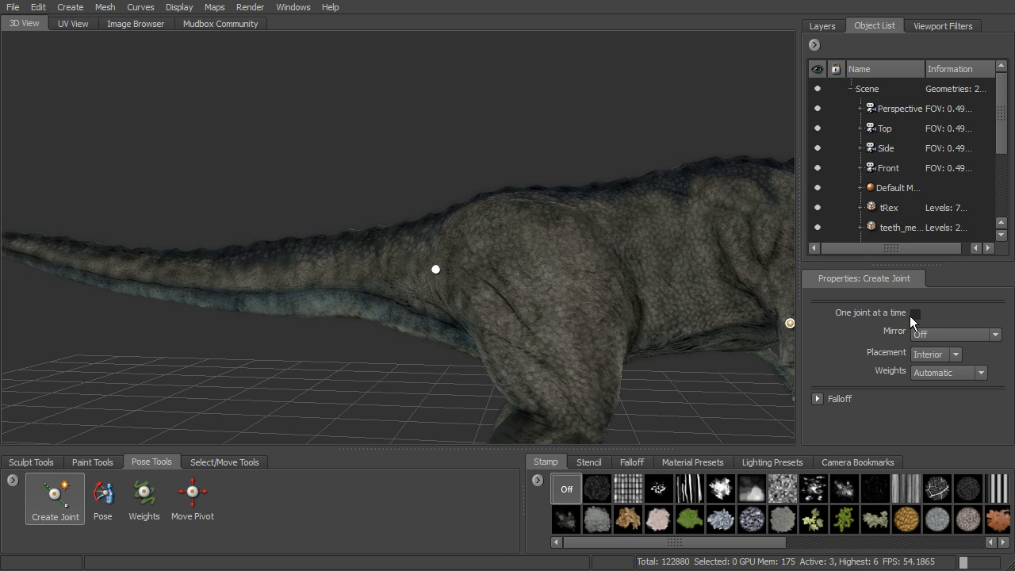
{"action": "mouse_move", "coordinate": [498, 336]}
{"action": "left_mouse_down", "text": "alt"}
{"action": "mouse_move", "coordinate": [525, 345]}
{"action": "mouse_move", "coordinate": [510, 348]}
{"action": "left_mouse_up", "text": "alt"}
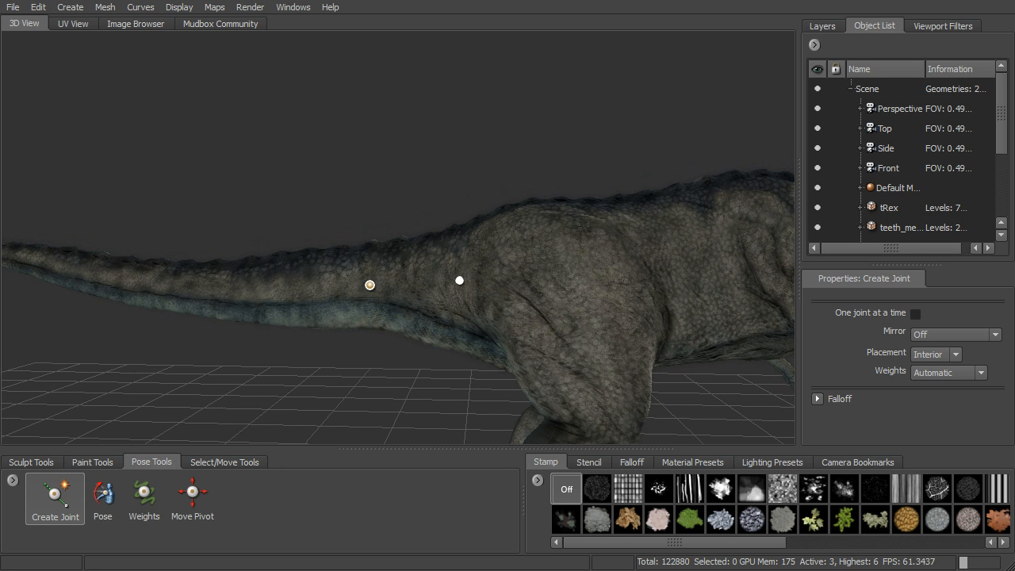
{"action": "left_click", "coordinate": [369, 284]}
{"action": "left_click_drag", "start_coordinate": [369, 285], "coordinate": [296, 288]}
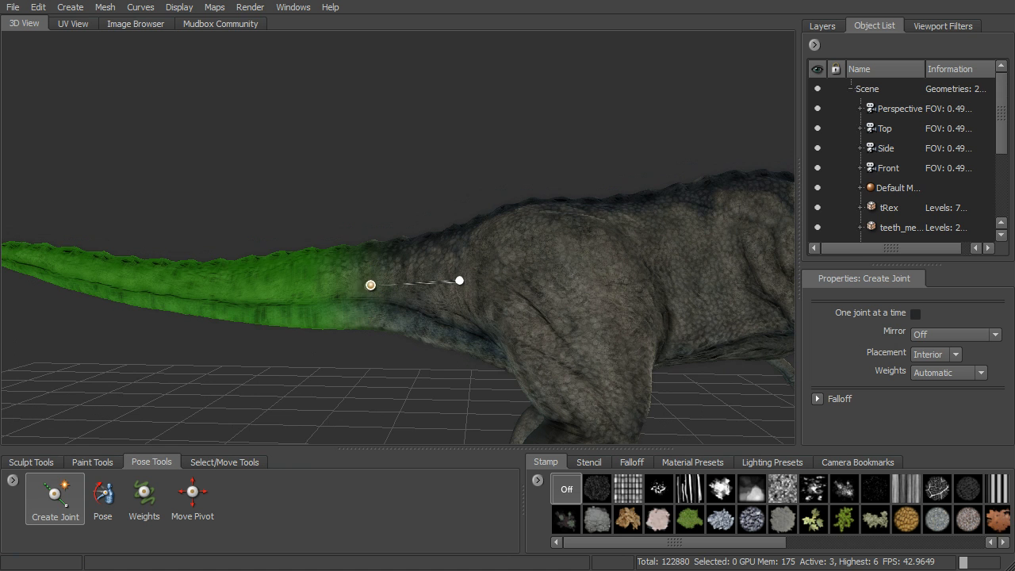
{"action": "left_click_drag", "start_coordinate": [378, 291], "coordinate": [555, 296], "text": "alt"}
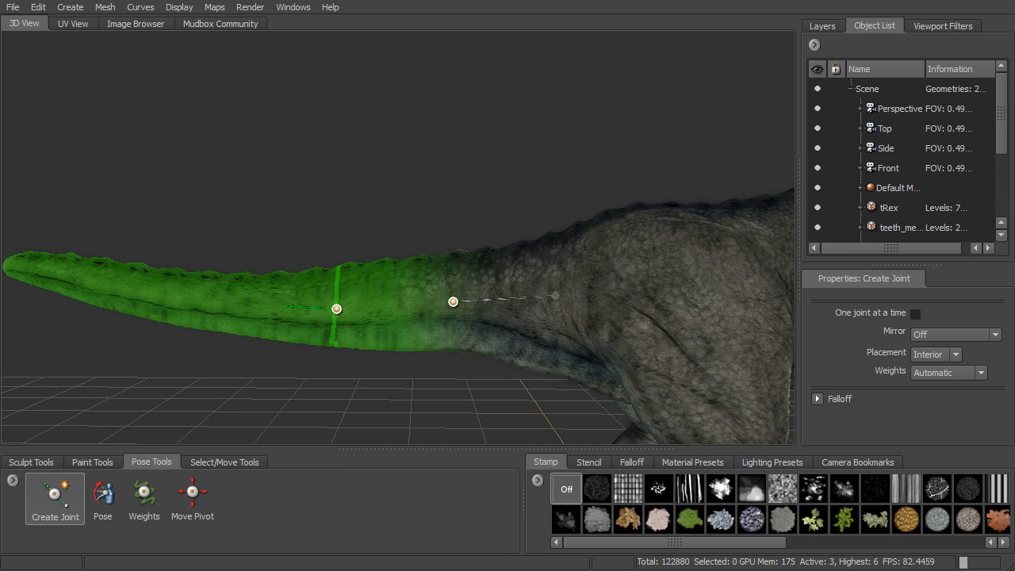
{"action": "left_click", "coordinate": [336, 309]}
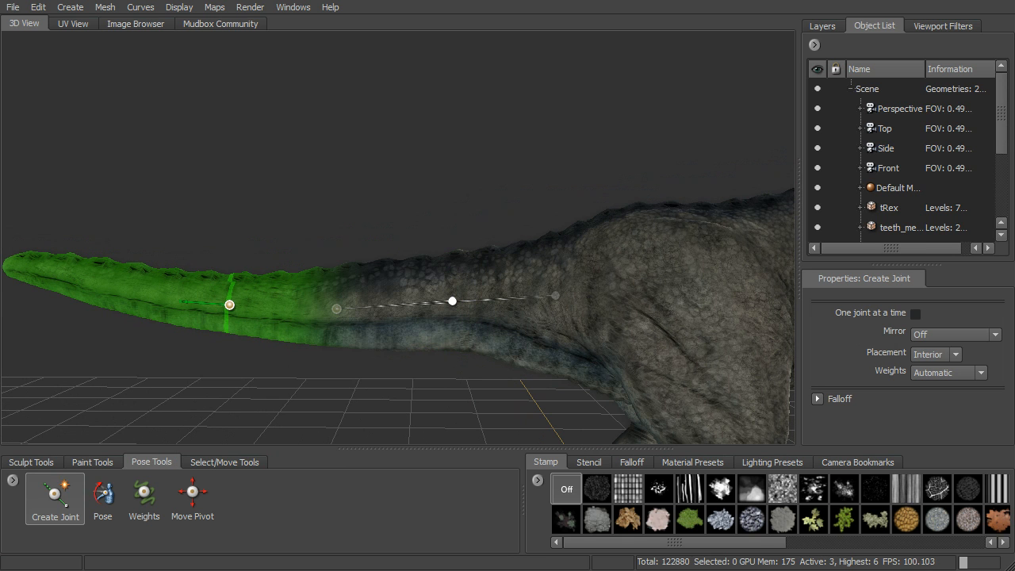
{"action": "left_click", "coordinate": [229, 305]}
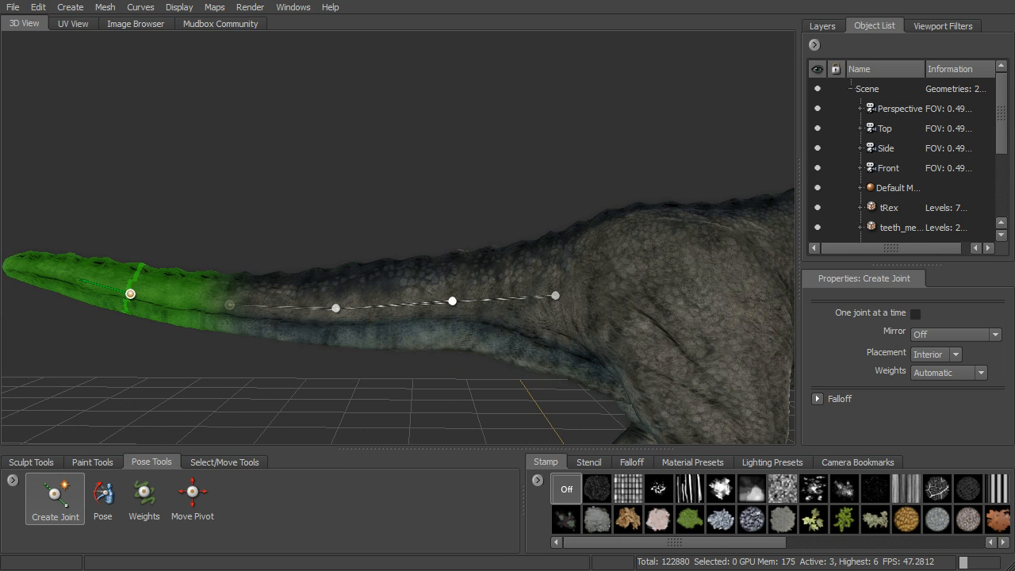
{"action": "left_click", "coordinate": [130, 294]}
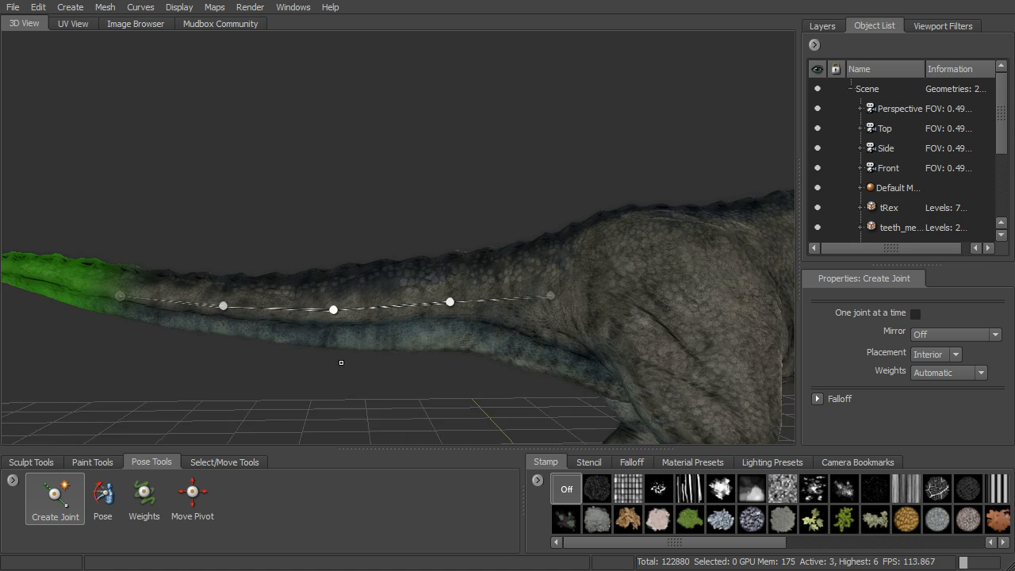
Curl the tail upward by rotating its segments around the individual tail joints with the Pose tool
{"action": "left_click", "coordinate": [102, 508]}
{"action": "left_click_drag", "start_coordinate": [361, 342], "coordinate": [262, 318], "text": "alt"}
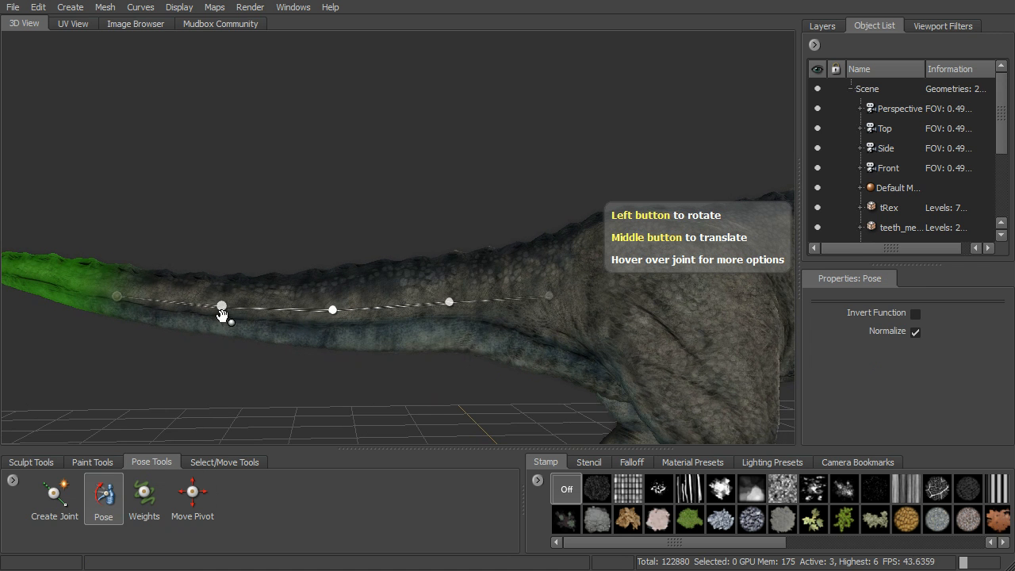
{"action": "left_click_drag", "start_coordinate": [158, 304], "coordinate": [146, 287]}
{"action": "left_click_drag", "start_coordinate": [265, 303], "coordinate": [269, 296]}
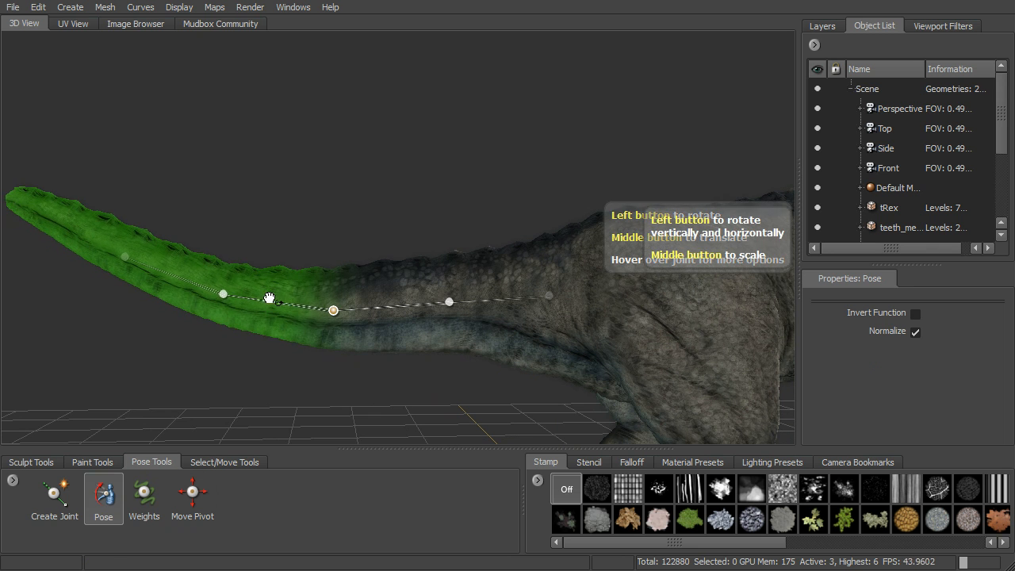
{"action": "left_click_drag", "start_coordinate": [150, 266], "coordinate": [93, 265]}
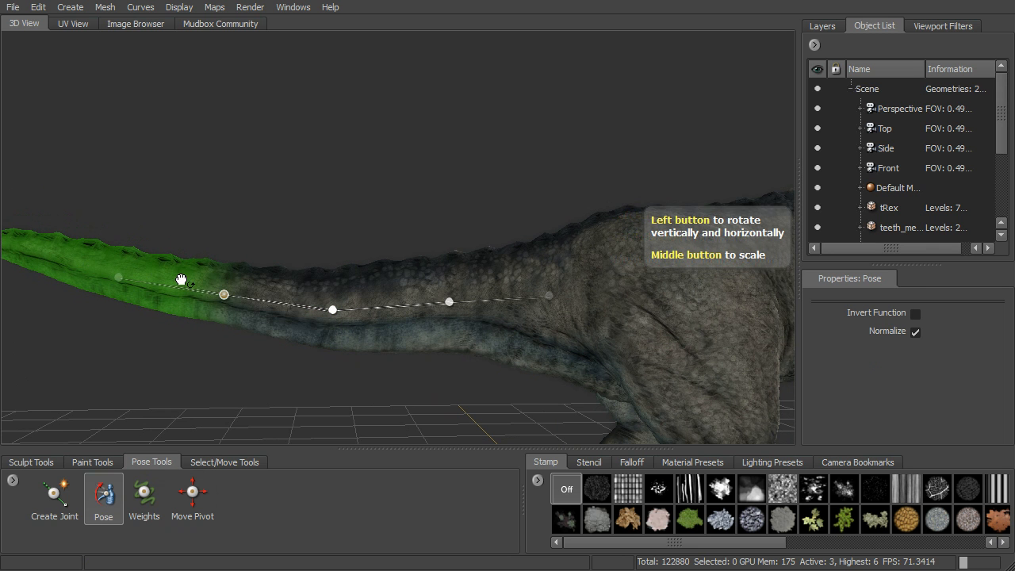
{"action": "left_click_drag", "start_coordinate": [183, 280], "coordinate": [146, 279]}
{"action": "left_click_drag", "start_coordinate": [306, 305], "coordinate": [259, 306]}
{"action": "left_click_drag", "start_coordinate": [186, 321], "coordinate": [184, 314]}
{"action": "left_click_drag", "start_coordinate": [98, 294], "coordinate": [100, 293]}
{"action": "left_click_drag", "start_coordinate": [382, 311], "coordinate": [380, 305]}
{"action": "left_click_drag", "start_coordinate": [294, 300], "coordinate": [294, 298]}
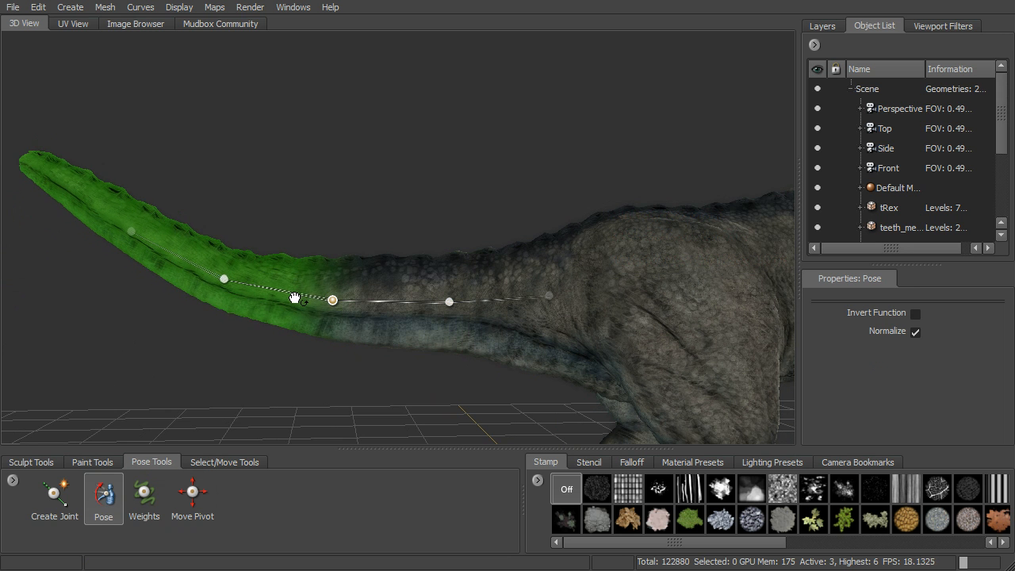
{"action": "left_click_drag", "start_coordinate": [190, 271], "coordinate": [187, 274]}
Create a joint in the T-Rex's left thigh, with its weights covering the leg down to the foot
{"action": "right_click_drag", "start_coordinate": [445, 311], "coordinate": [484, 347], "text": "alt"}
{"action": "left_click_drag", "start_coordinate": [484, 346], "coordinate": [505, 342], "text": "alt"}
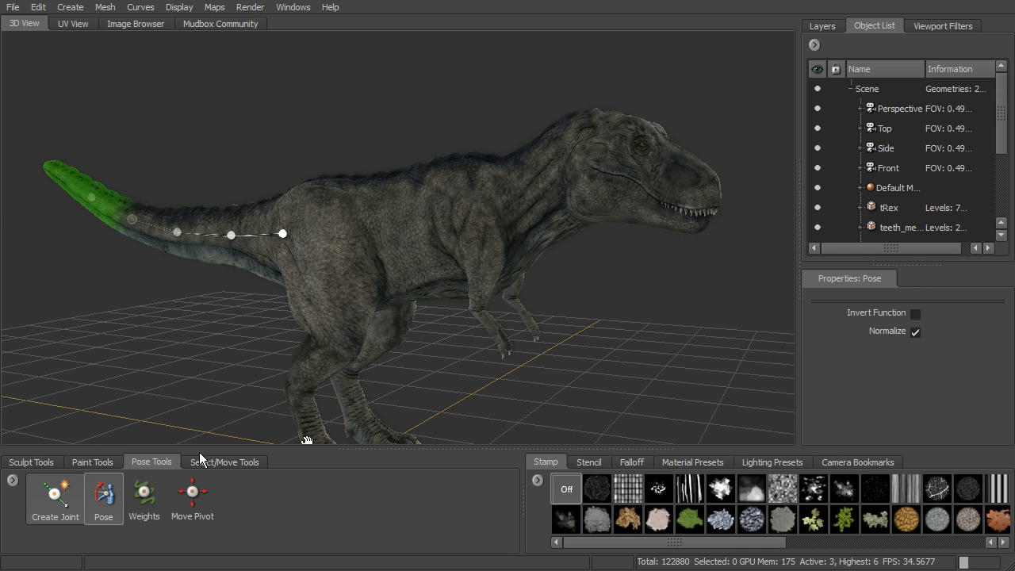
{"action": "left_click", "coordinate": [78, 515]}
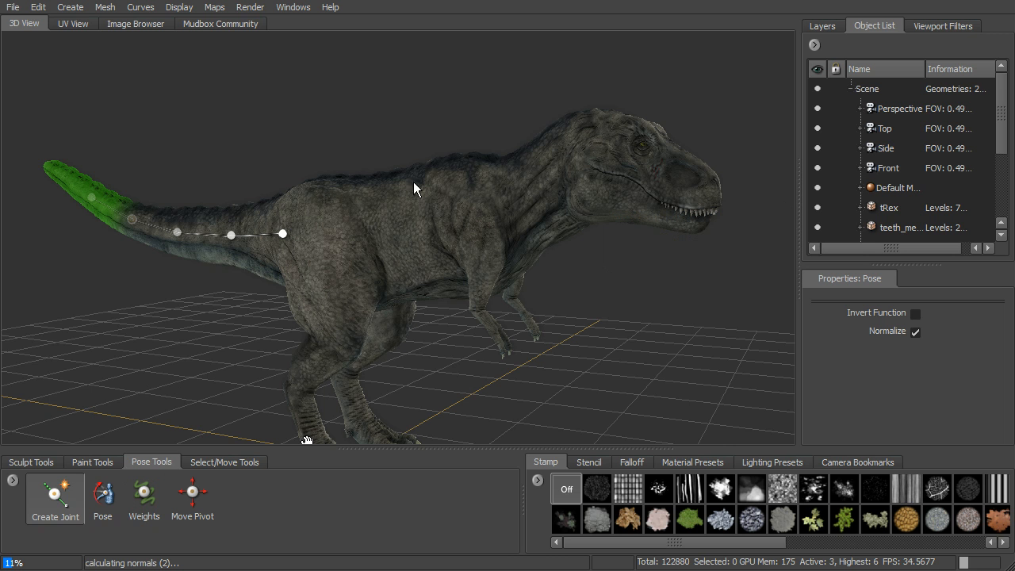
{"action": "left_click", "coordinate": [415, 282]}
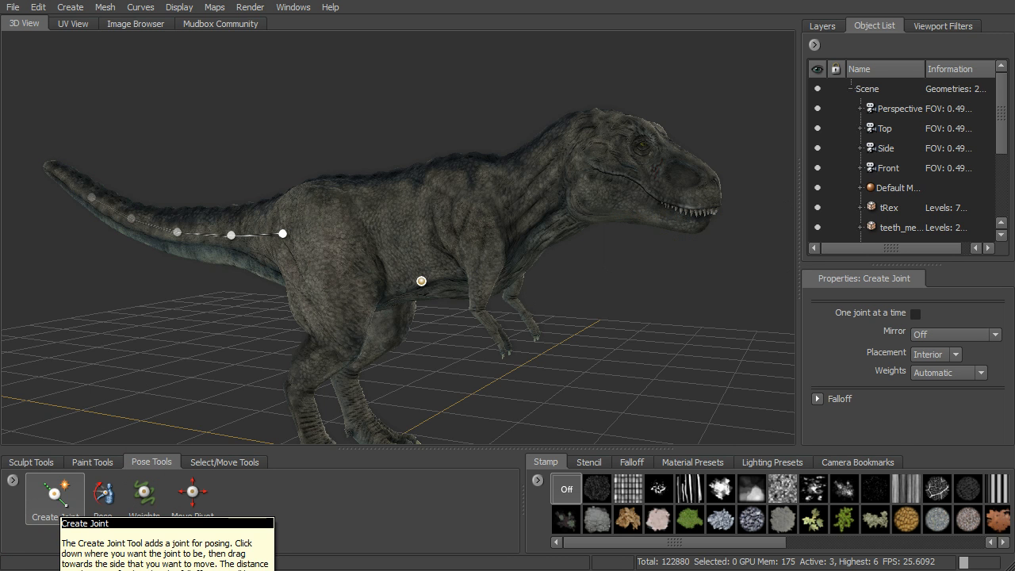
{"action": "left_click_drag", "start_coordinate": [541, 343], "coordinate": [279, 340], "text": "alt"}
{"action": "right_click_drag", "start_coordinate": [367, 307], "coordinate": [476, 320], "text": "alt"}
{"action": "left_click_drag", "start_coordinate": [476, 320], "coordinate": [495, 301], "text": "alt"}
{"action": "mouse_move", "coordinate": [460, 261]}
{"action": "left_mouse_down", "text": "alt"}
{"action": "mouse_move", "coordinate": [476, 261]}
{"action": "mouse_move", "coordinate": [469, 267]}
{"action": "mouse_move", "coordinate": [392, 236]}
{"action": "mouse_move", "coordinate": [422, 214]}
{"action": "mouse_move", "coordinate": [359, 269]}
{"action": "mouse_move", "coordinate": [103, 162]}
{"action": "mouse_move", "coordinate": [413, 317]}
{"action": "mouse_move", "coordinate": [418, 349]}
{"action": "mouse_move", "coordinate": [423, 252]}
{"action": "mouse_move", "coordinate": [407, 234]}
{"action": "mouse_move", "coordinate": [417, 354]}
{"action": "mouse_move", "coordinate": [416, 253]}
{"action": "mouse_move", "coordinate": [456, 240]}
{"action": "mouse_move", "coordinate": [511, 300]}
{"action": "left_mouse_up", "text": "alt"}
{"action": "left_click_drag", "start_coordinate": [449, 280], "coordinate": [298, 325], "text": "alt"}
Rotate the left leg around its thigh joint with the Pose tool
{"action": "left_click", "coordinate": [107, 495]}
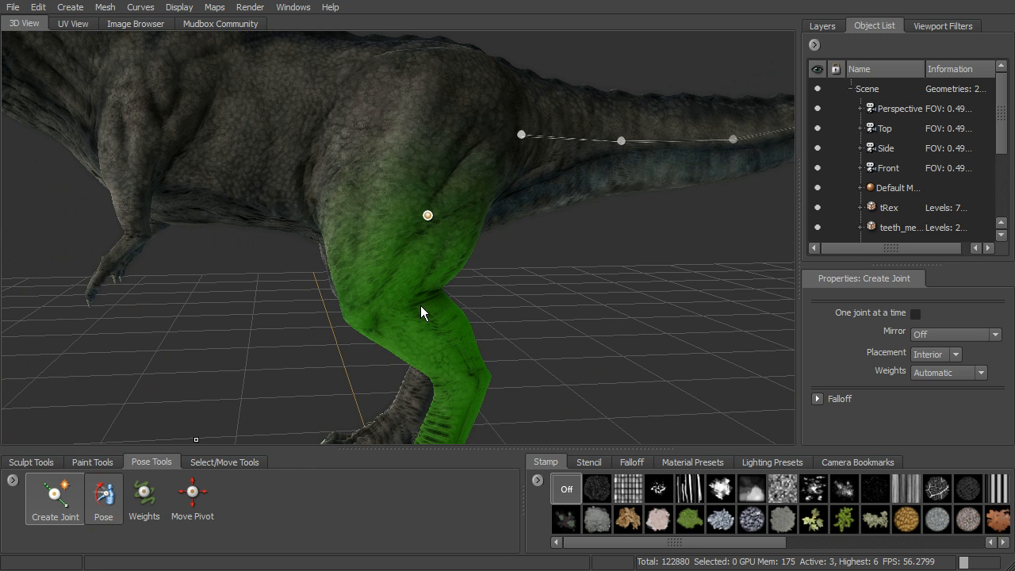
{"action": "left_click_drag", "start_coordinate": [414, 306], "coordinate": [431, 308]}
{"action": "middle_click_drag", "start_coordinate": [534, 357], "coordinate": [544, 283], "text": "alt"}
{"action": "right_click_drag", "start_coordinate": [544, 283], "coordinate": [456, 230], "text": "alt"}
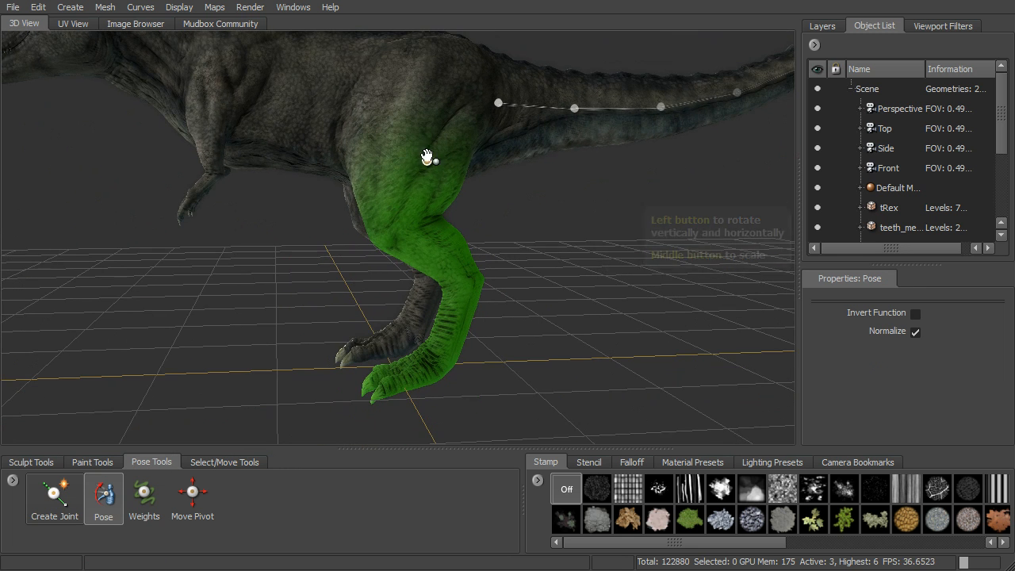
{"action": "left_click_drag", "start_coordinate": [444, 262], "coordinate": [449, 241], "text": "alt"}
Create a joint in the T-Rex's neck, extending its weight falloff toward the head
{"action": "left_click_drag", "start_coordinate": [348, 208], "coordinate": [497, 259], "text": "alt"}
{"action": "right_click_drag", "start_coordinate": [497, 260], "coordinate": [639, 312], "text": "alt"}
{"action": "left_click_drag", "start_coordinate": [482, 260], "coordinate": [288, 389], "text": "alt"}
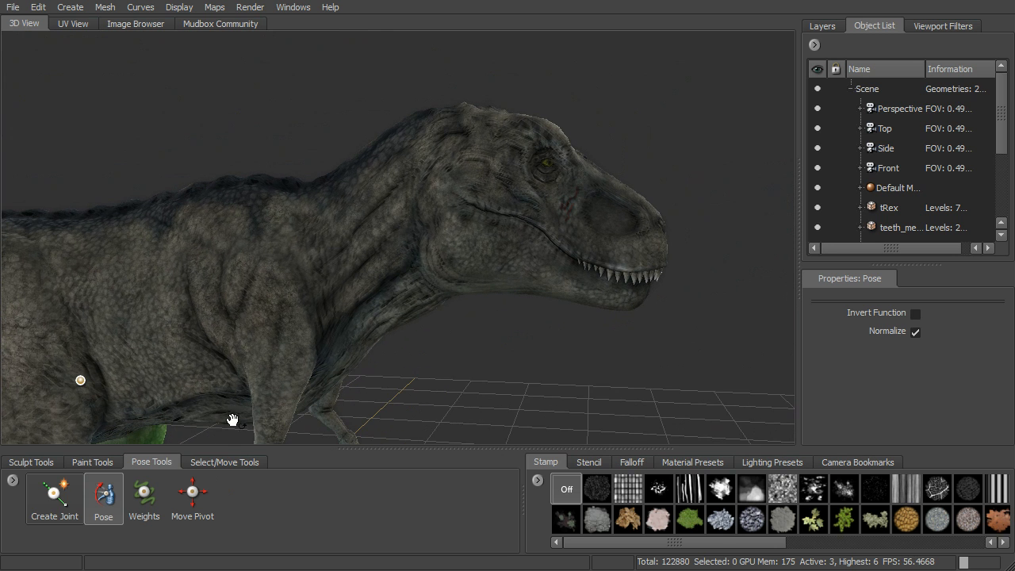
{"action": "left_click", "coordinate": [78, 496]}
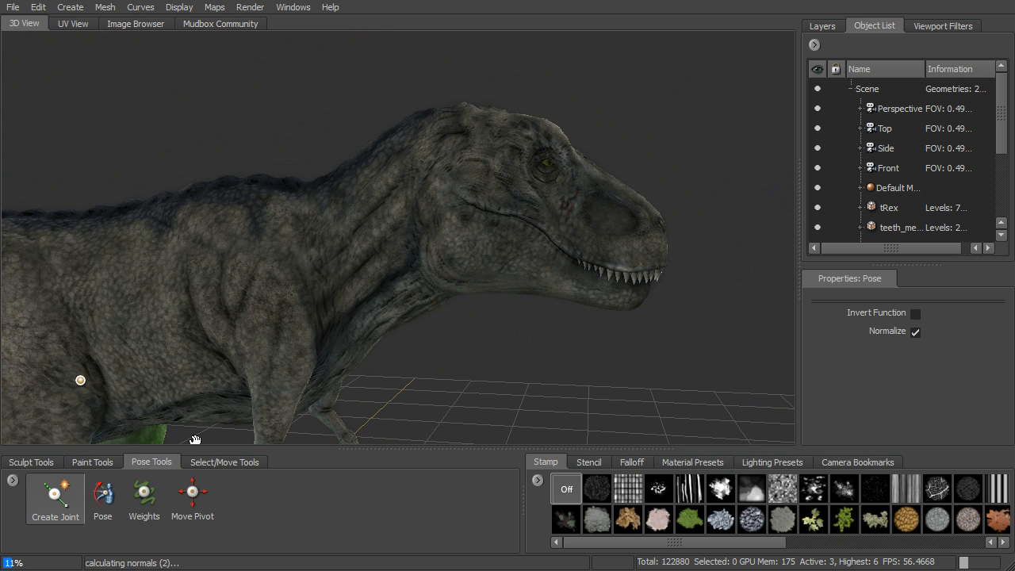
{"action": "mouse_move", "coordinate": [376, 289]}
{"action": "left_mouse_down", "text": "alt"}
{"action": "mouse_move", "coordinate": [401, 268]}
{"action": "mouse_move", "coordinate": [377, 261]}
{"action": "mouse_move", "coordinate": [411, 239]}
{"action": "left_mouse_up", "text": "alt"}
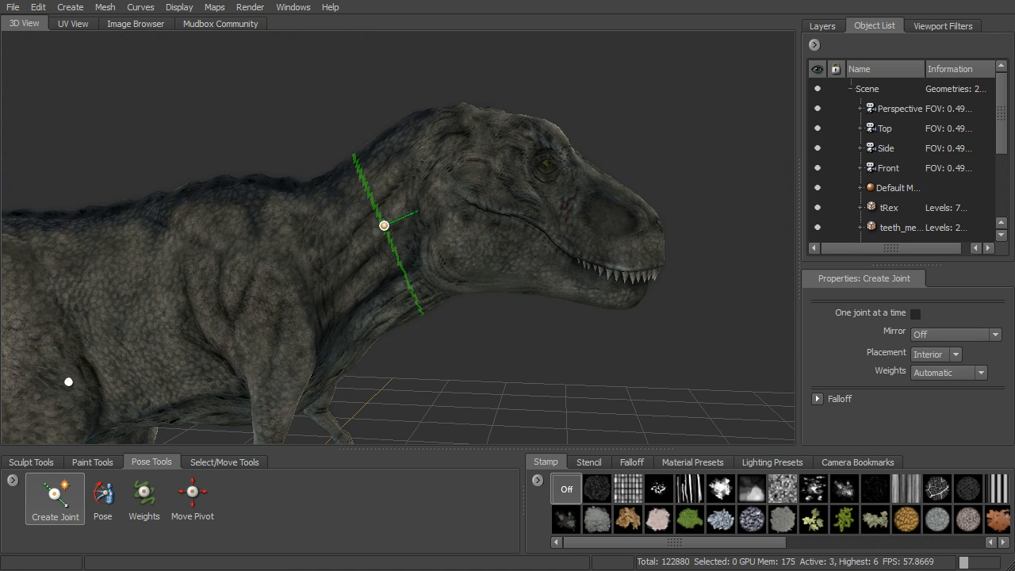
{"action": "left_click_drag", "start_coordinate": [384, 225], "coordinate": [433, 207]}
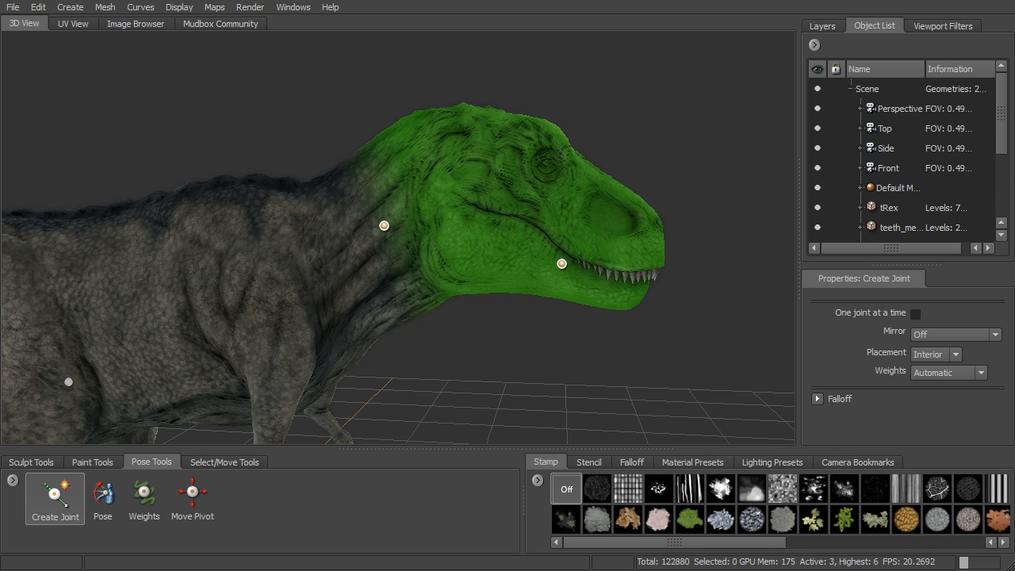
Rotate the head around the neck joint with the Pose tool
{"action": "left_click_drag", "start_coordinate": [558, 280], "coordinate": [517, 276], "text": "alt"}
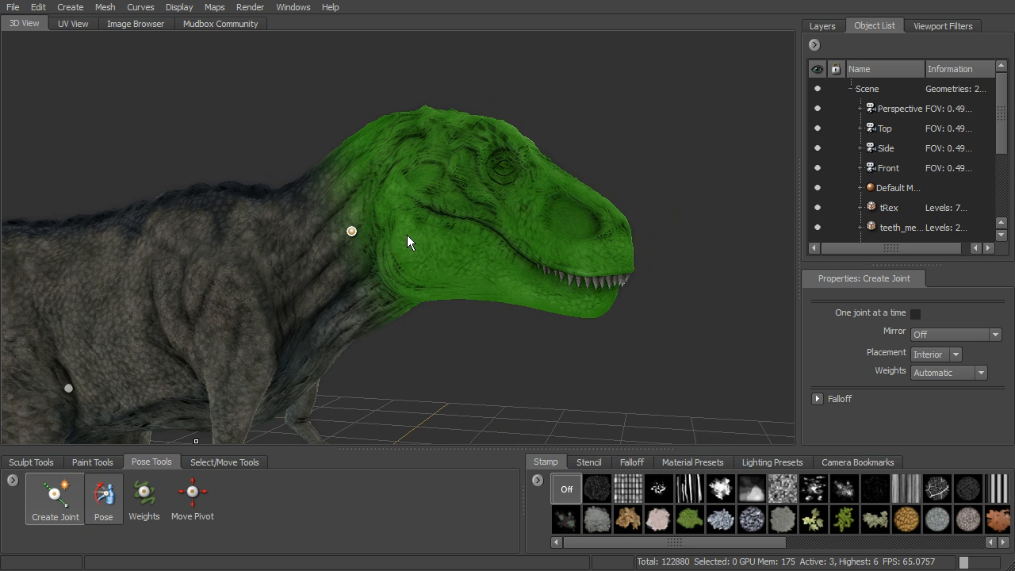
{"action": "left_click_drag", "start_coordinate": [411, 228], "coordinate": [409, 224]}
{"action": "left_click_drag", "start_coordinate": [632, 255], "coordinate": [475, 308]}
Paint the neck joint's weights onto the teeth using the Weights brush at size 10.29 and strength 15
{"action": "right_click_drag", "start_coordinate": [483, 307], "coordinate": [622, 303], "text": "alt"}
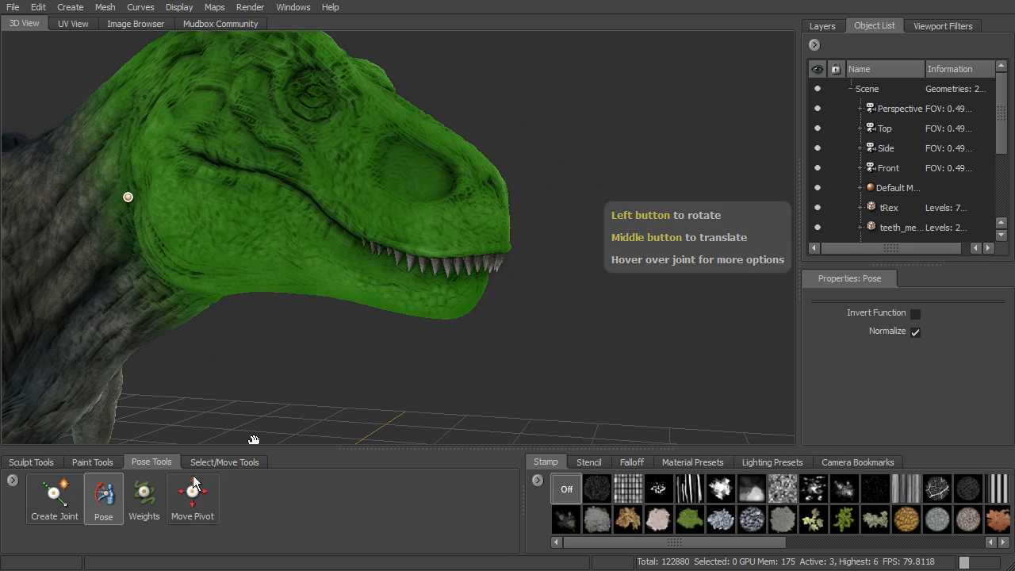
{"action": "left_click", "coordinate": [144, 494]}
{"action": "right_click_drag", "start_coordinate": [468, 230], "coordinate": [488, 272], "text": "alt"}
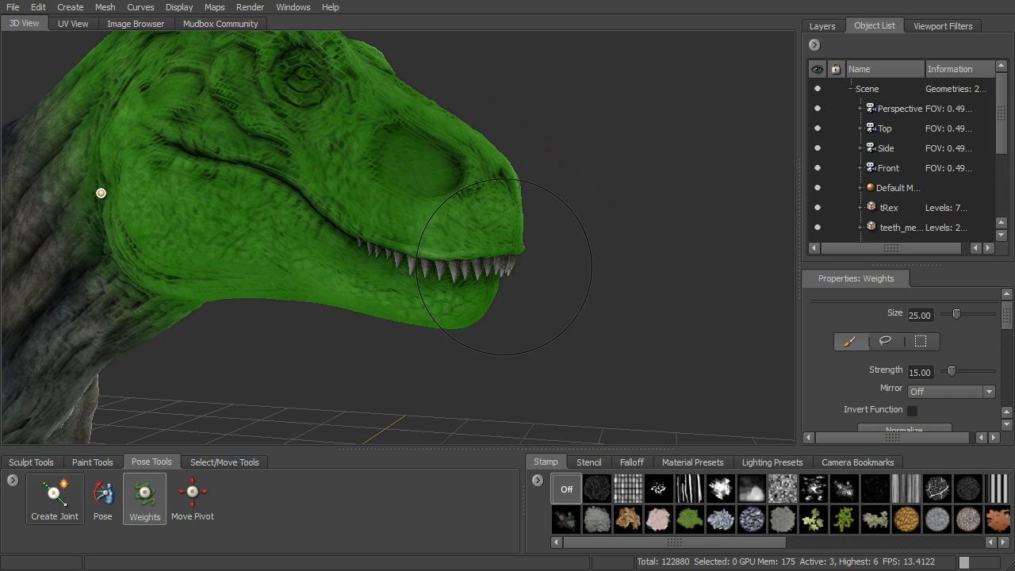
{"action": "left_click_drag", "start_coordinate": [501, 267], "coordinate": [474, 274]}
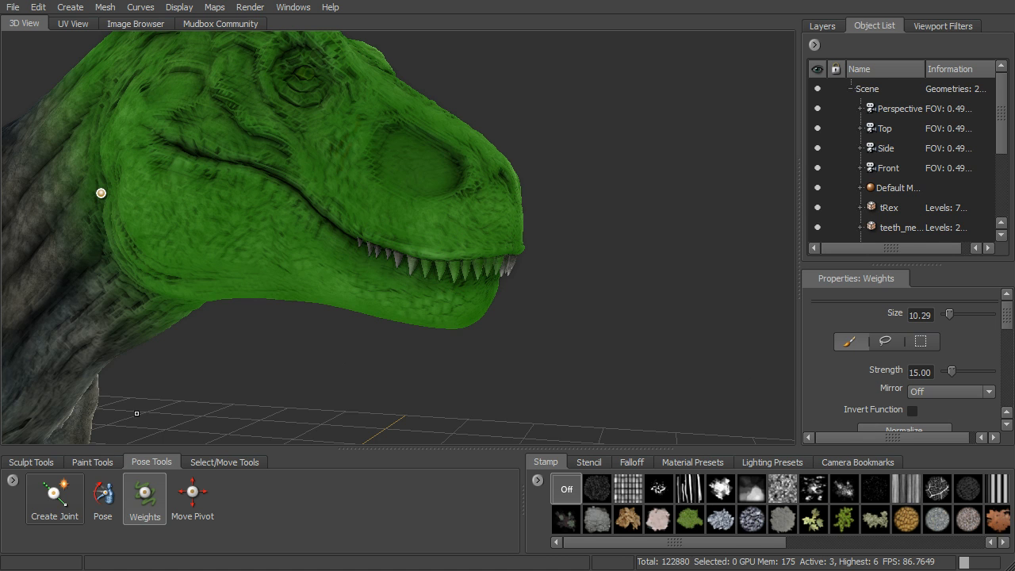
Try flooding the neck joint's weights over the whole body mesh, and undo the flood
{"action": "left_click_drag", "start_coordinate": [1009, 317], "coordinate": [1009, 394]}
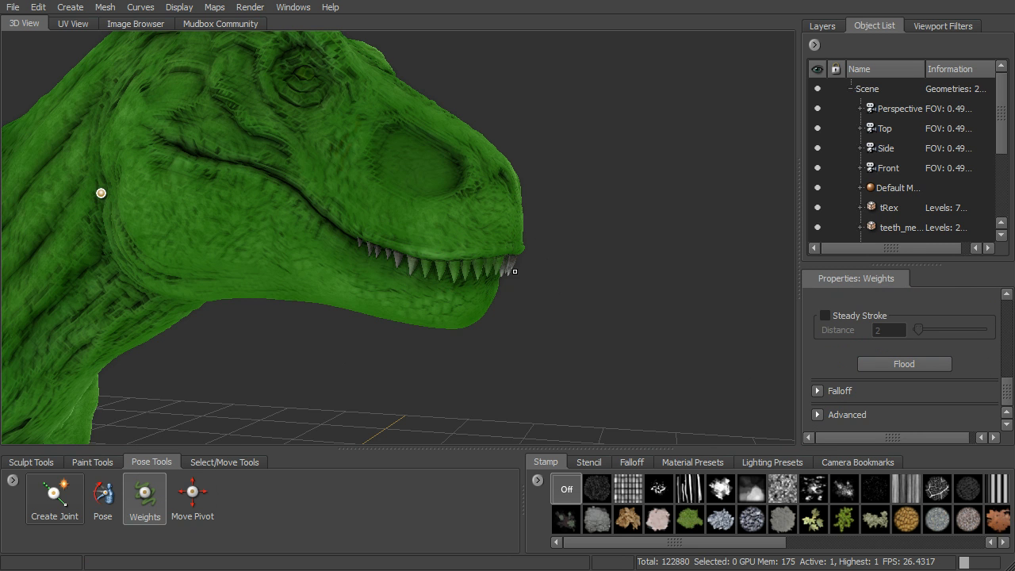
{"action": "left_click_drag", "start_coordinate": [530, 267], "coordinate": [565, 285], "text": "alt"}
{"action": "key", "text": "ctrl+z"}
Paint the neck joint's weights over the remaining unweighted teeth at the back and front of the mouth
{"action": "scroll", "coordinate": [480, 276], "scroll_direction": "up", "scroll_amount": 2}
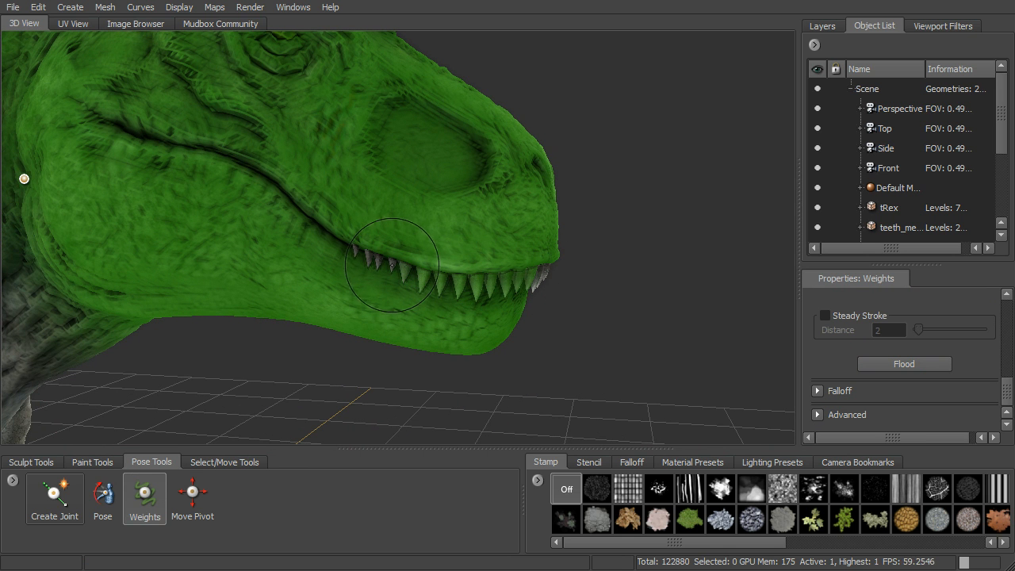
{"action": "scroll", "coordinate": [369, 263], "scroll_direction": "up", "scroll_amount": 3}
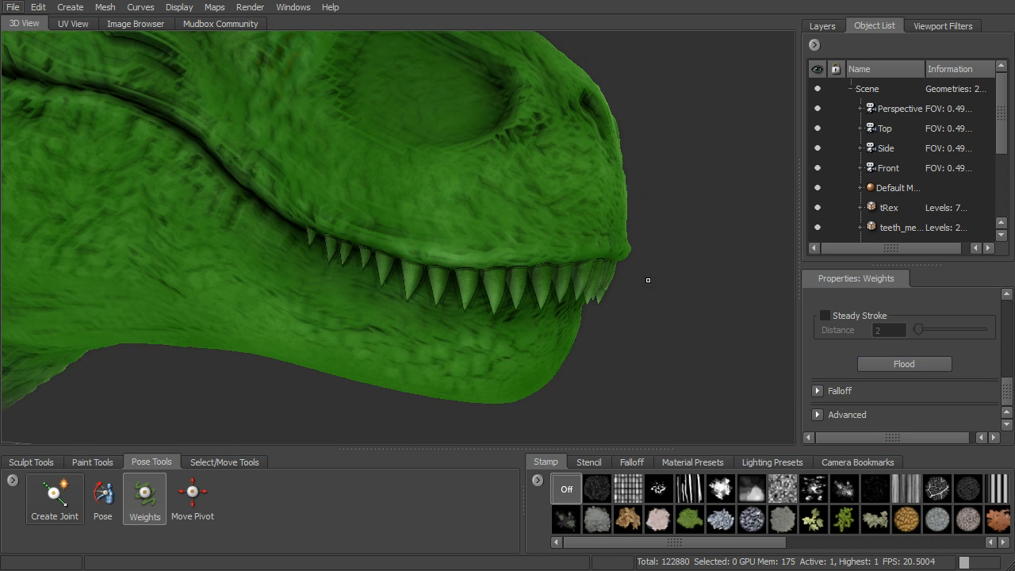
{"action": "left_click_drag", "start_coordinate": [607, 273], "coordinate": [623, 279], "text": "alt"}
Pose the head together with its weighted teeth around the neck joint
{"action": "mouse_move", "coordinate": [623, 279]}
{"action": "right_mouse_down", "text": "alt"}
{"action": "mouse_move", "coordinate": [501, 245]}
{"action": "mouse_move", "coordinate": [317, 317]}
{"action": "right_mouse_up", "text": "alt"}
{"action": "left_click_drag", "start_coordinate": [317, 317], "coordinate": [66, 425], "text": "alt"}
{"action": "middle_click_drag", "start_coordinate": [66, 425], "coordinate": [168, 425], "text": "alt"}
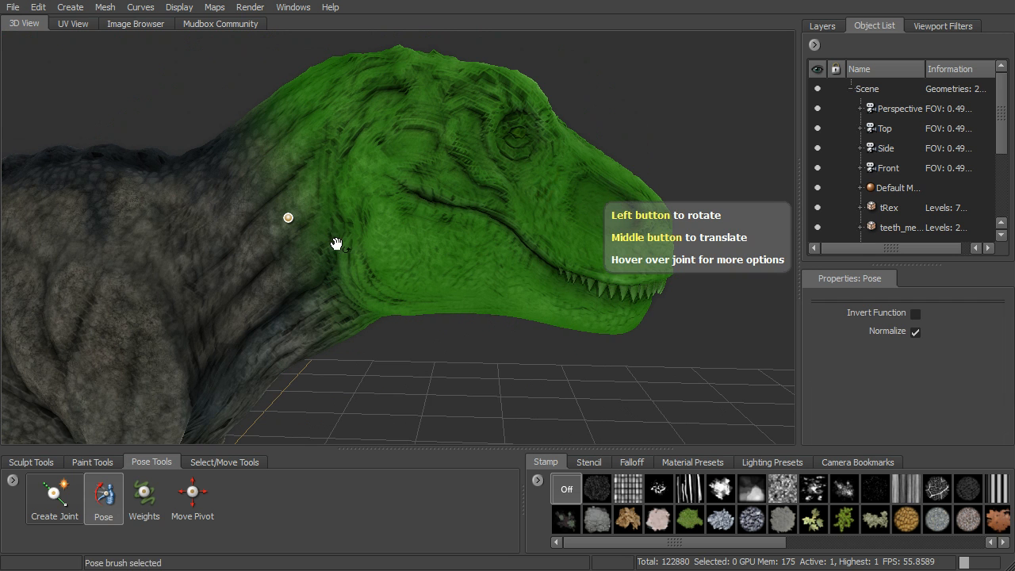
{"action": "left_click_drag", "start_coordinate": [351, 254], "coordinate": [340, 258], "text": "alt"}
{"action": "left_click_drag", "start_coordinate": [415, 229], "coordinate": [461, 236]}
Set the Create Joint tool's mirroring to X
{"action": "right_click_drag", "start_coordinate": [461, 236], "coordinate": [378, 230], "text": "alt"}
{"action": "left_click_drag", "start_coordinate": [379, 230], "coordinate": [372, 210], "text": "alt"}
{"action": "left_click_drag", "start_coordinate": [484, 229], "coordinate": [536, 235], "text": "alt"}
{"action": "left_click_drag", "start_coordinate": [471, 299], "coordinate": [422, 319], "text": "alt"}
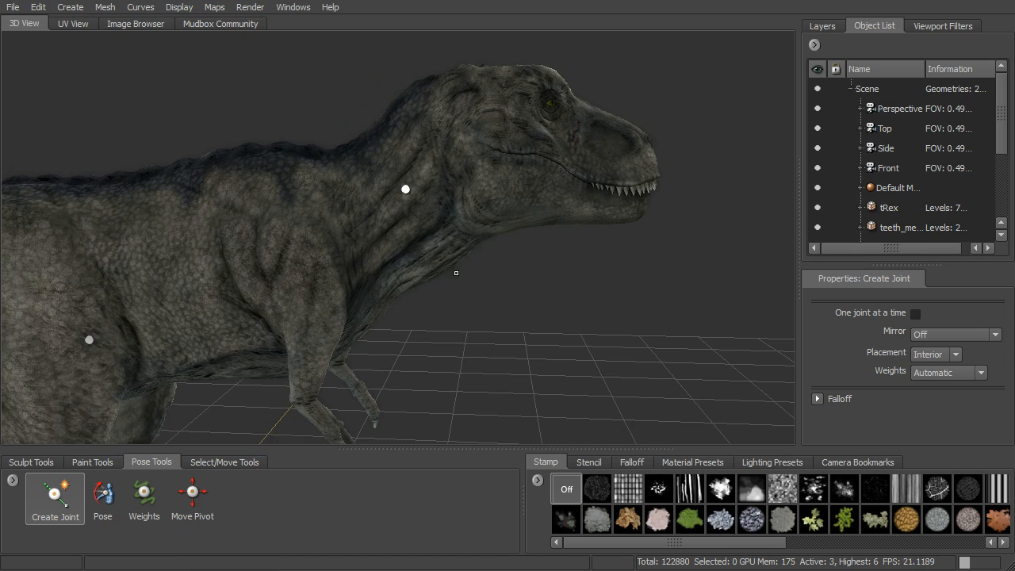
{"action": "middle_click_drag", "start_coordinate": [453, 273], "coordinate": [533, 244], "text": "alt"}
{"action": "right_click_drag", "start_coordinate": [572, 258], "coordinate": [500, 253], "text": "alt"}
{"action": "left_click_drag", "start_coordinate": [500, 254], "coordinate": [765, 367], "text": "alt"}
{"action": "left_click", "coordinate": [929, 337]}
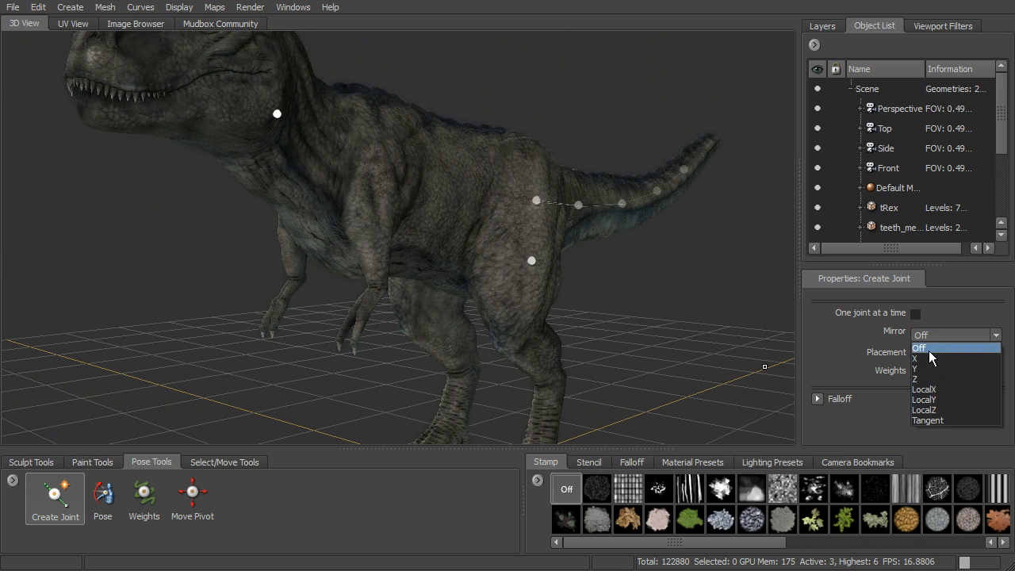
{"action": "left_click", "coordinate": [920, 359]}
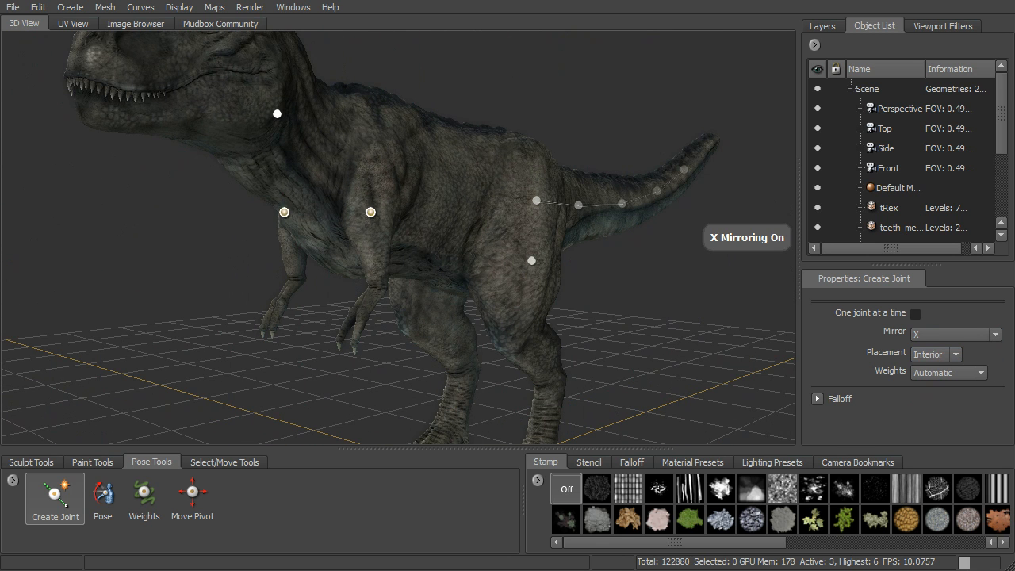
Create mirrored joints in both upper arms and at both elbows of the T-Rex
{"action": "right_click_drag", "start_coordinate": [422, 238], "coordinate": [475, 255], "text": "alt"}
{"action": "left_click_drag", "start_coordinate": [476, 255], "coordinate": [674, 278], "text": "alt"}
{"action": "left_click_drag", "start_coordinate": [513, 227], "coordinate": [592, 270]}
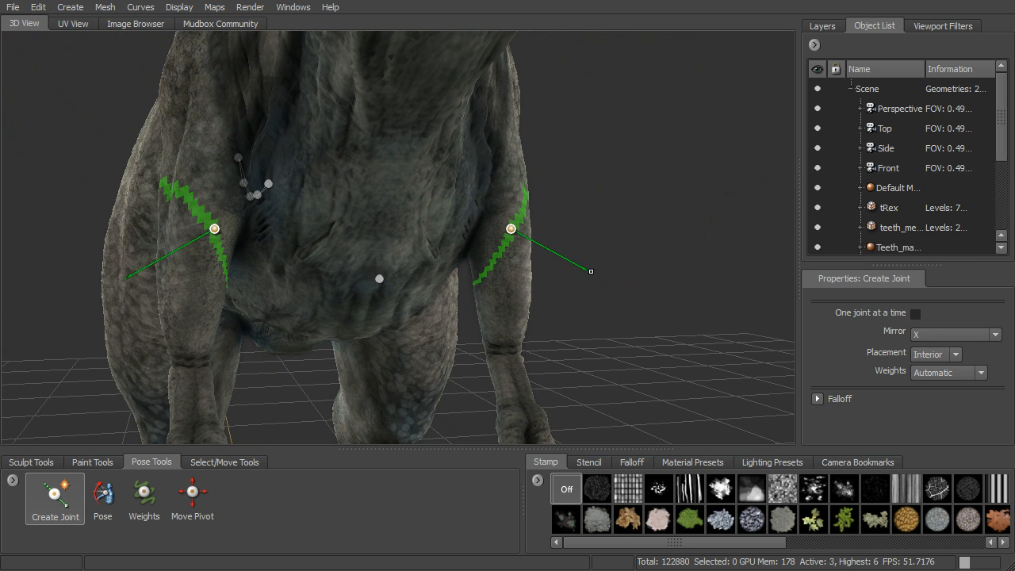
{"action": "left_click_drag", "start_coordinate": [738, 297], "coordinate": [547, 351], "text": "alt"}
{"action": "left_click_drag", "start_coordinate": [229, 374], "coordinate": [222, 417]}
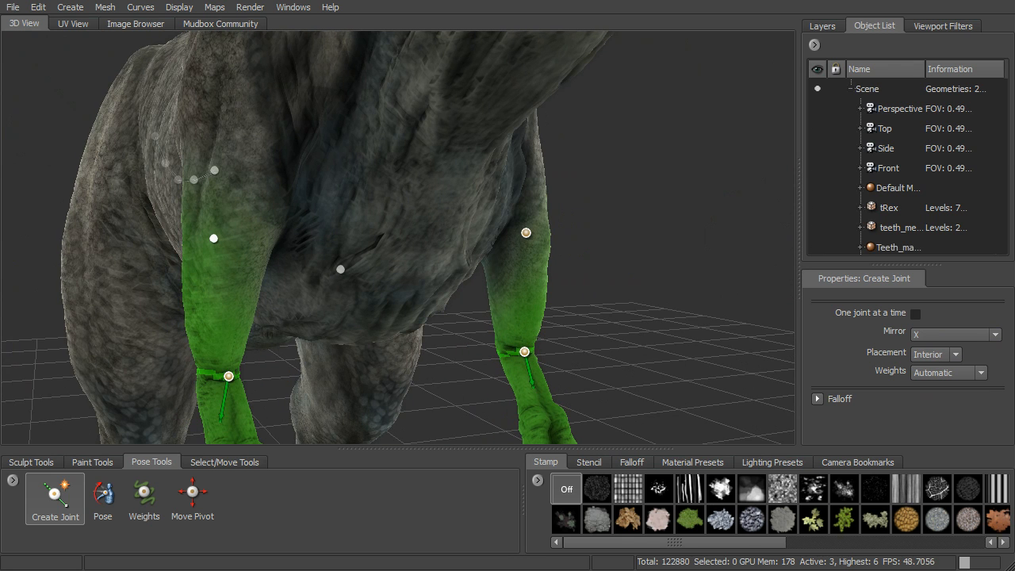
Extend both arm chains with mirrored wrist joints whose weights cover the hands
{"action": "middle_click_drag", "start_coordinate": [602, 432], "coordinate": [586, 265], "text": "alt"}
{"action": "left_click_drag", "start_coordinate": [586, 266], "coordinate": [583, 301], "text": "alt"}
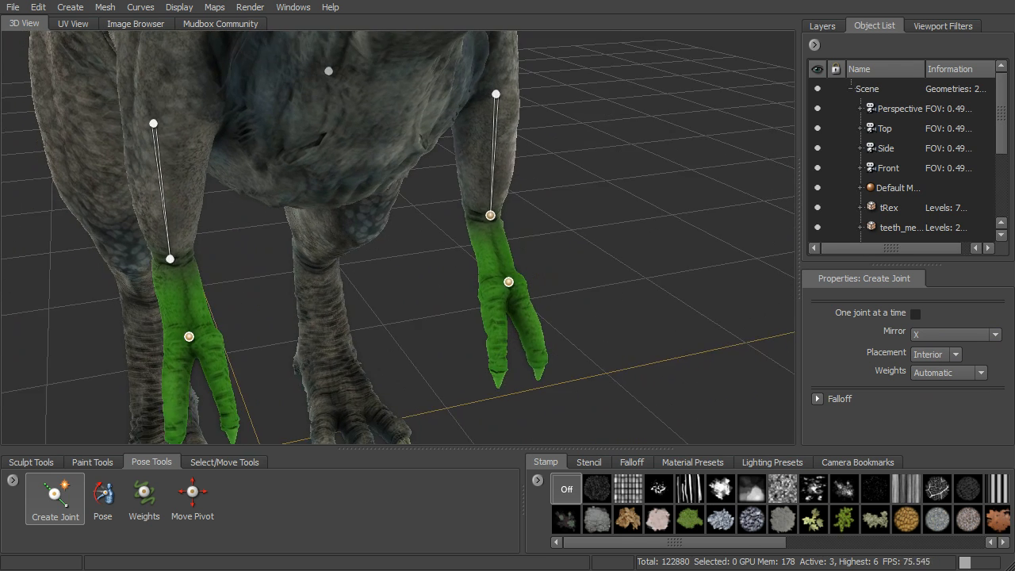
{"action": "left_click_drag", "start_coordinate": [190, 325], "coordinate": [190, 364]}
{"action": "left_click_drag", "start_coordinate": [537, 284], "coordinate": [600, 271], "text": "alt"}
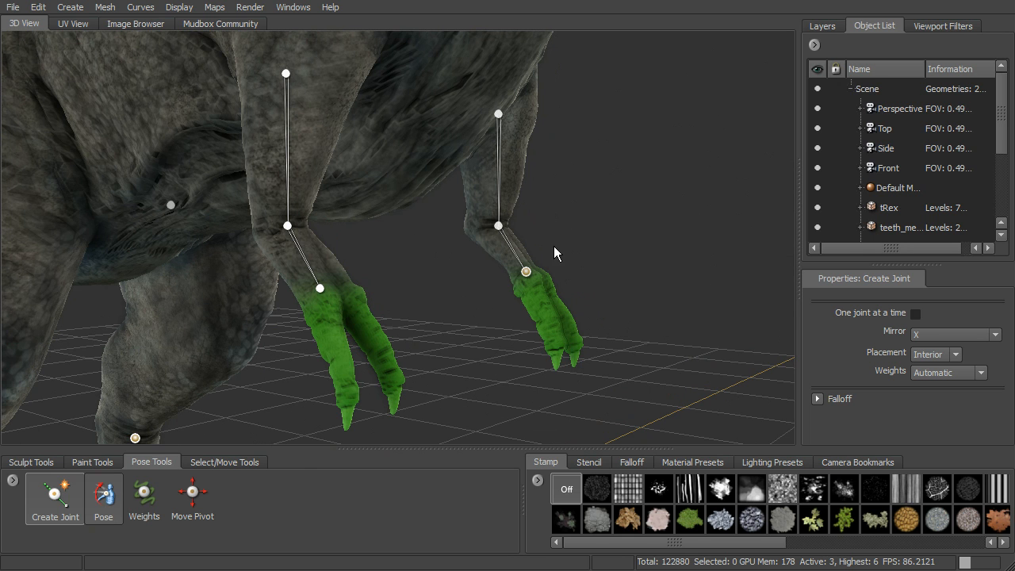
Switch to the Pose tool and hide the tRex and teeth meshes, leaving only the joints displayed
{"action": "key", "text": "2"}
{"action": "right_click_drag", "start_coordinate": [579, 238], "coordinate": [417, 213], "text": "alt"}
{"action": "middle_click_drag", "start_coordinate": [474, 165], "coordinate": [477, 234], "text": "alt"}
{"action": "left_click_drag", "start_coordinate": [477, 234], "coordinate": [494, 220], "text": "alt"}
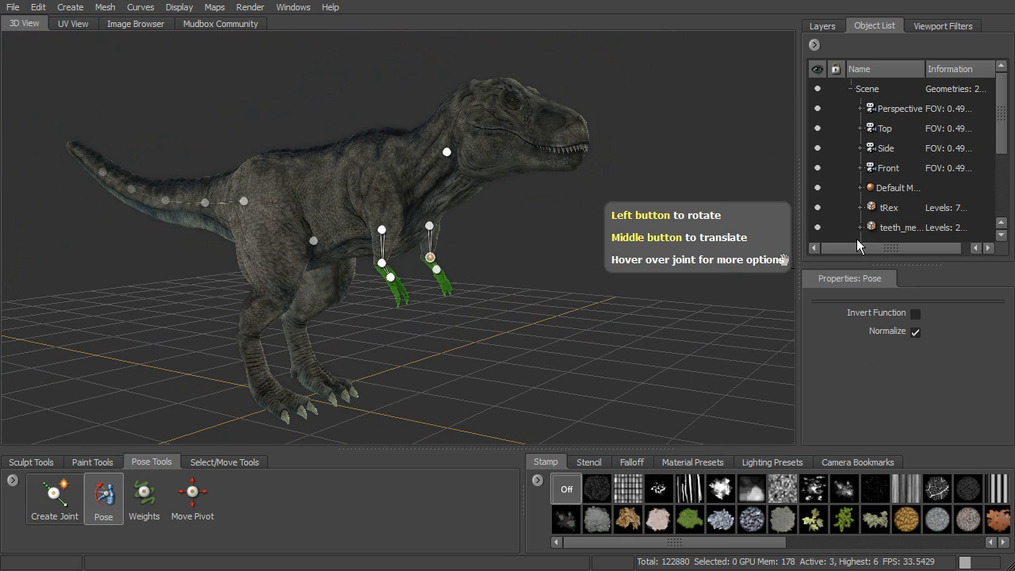
{"action": "left_click", "coordinate": [817, 207]}
{"action": "left_click", "coordinate": [817, 227]}
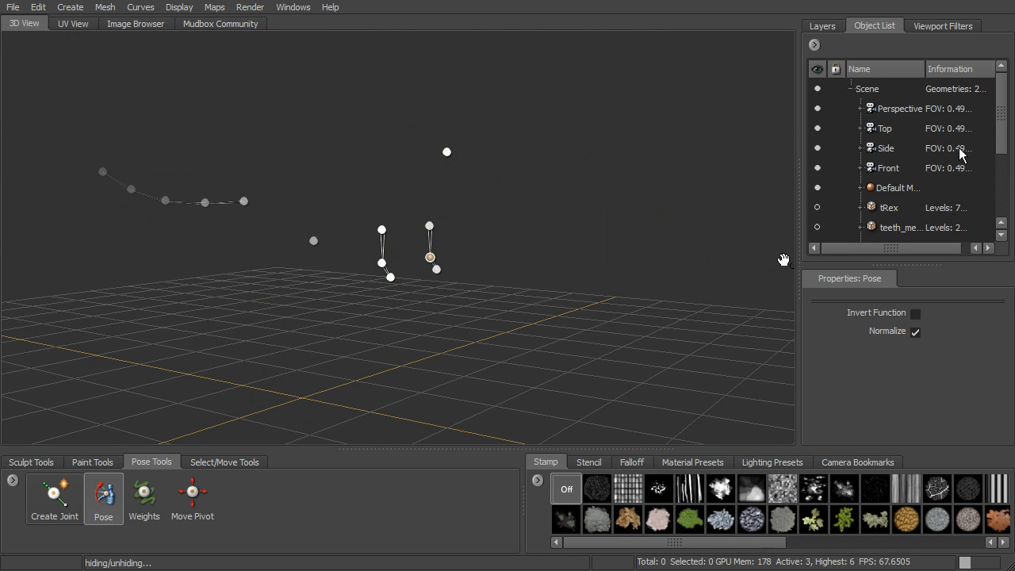
Delete the existing Skeleton object from the scene
{"action": "left_click_drag", "start_coordinate": [1000, 136], "coordinate": [1003, 218]}
{"action": "left_click", "coordinate": [882, 229]}
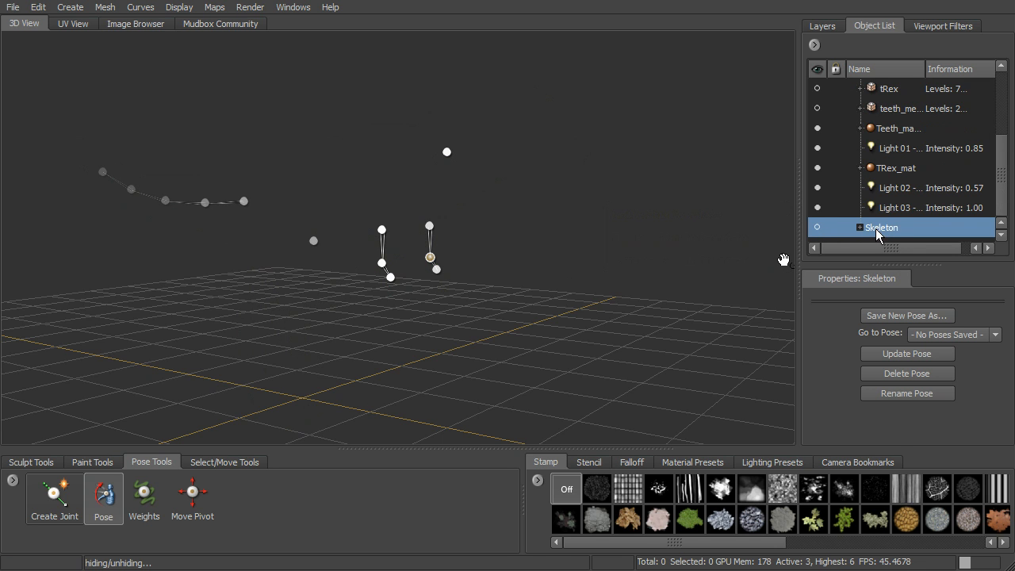
{"action": "right_click", "coordinate": [877, 231]}
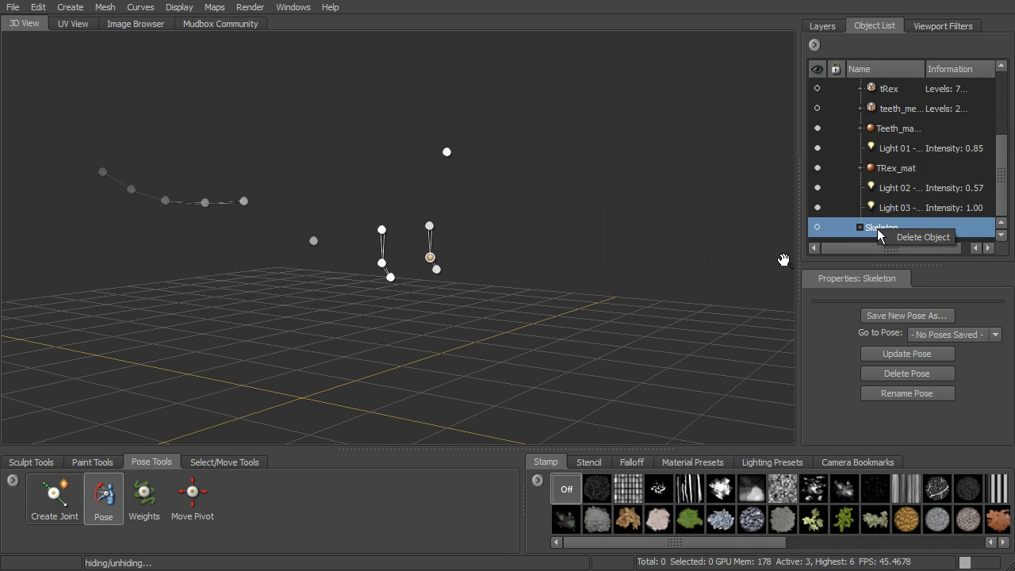
{"action": "left_click", "coordinate": [900, 237]}
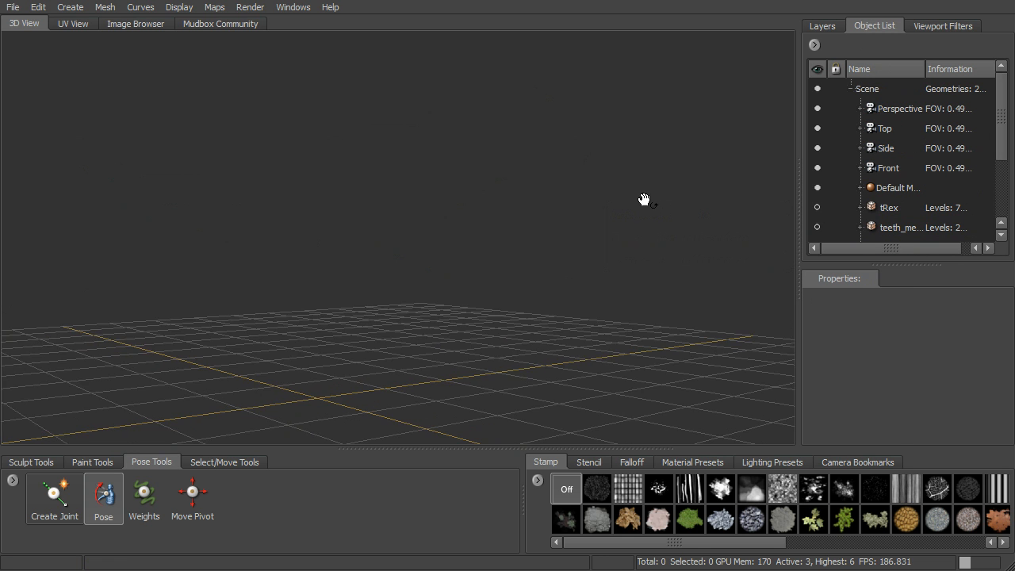
Import the pre-rigged T-Rex from rex_rig_new.fbx in the lesson_16 folder
{"action": "left_click", "coordinate": [12, 8]}
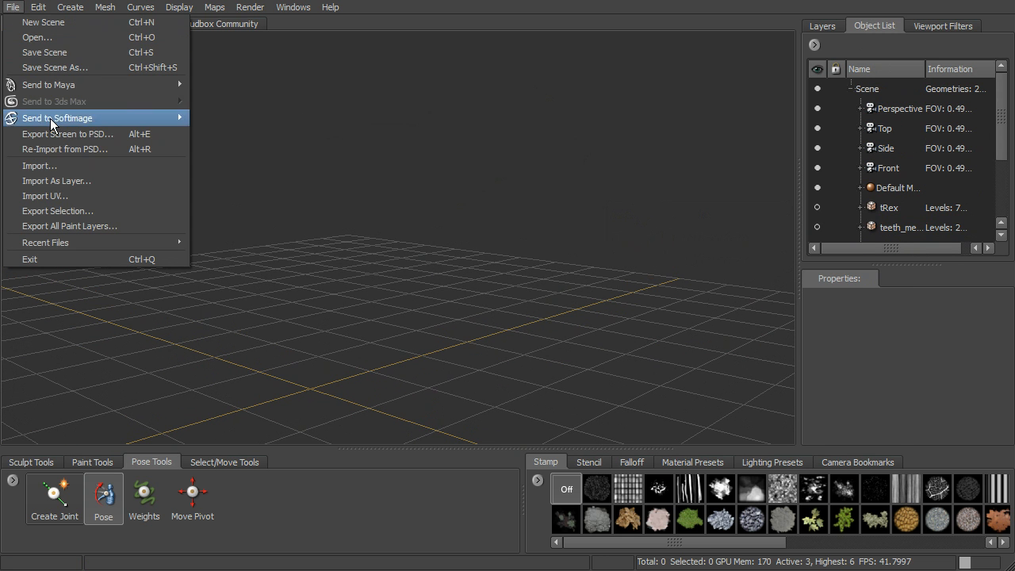
{"action": "left_click", "coordinate": [76, 164]}
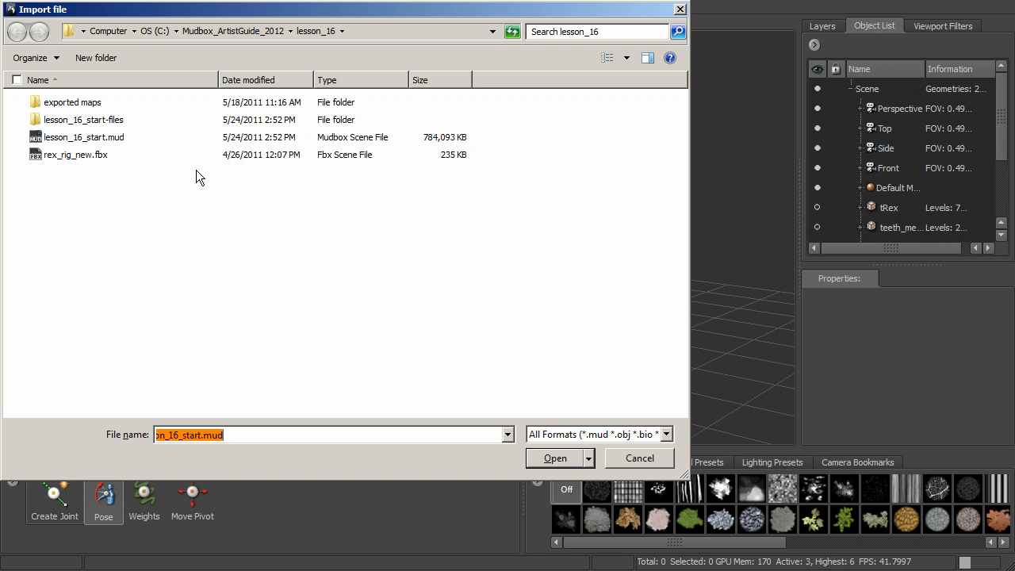
{"action": "left_click", "coordinate": [75, 160]}
{"action": "left_click", "coordinate": [555, 458]}
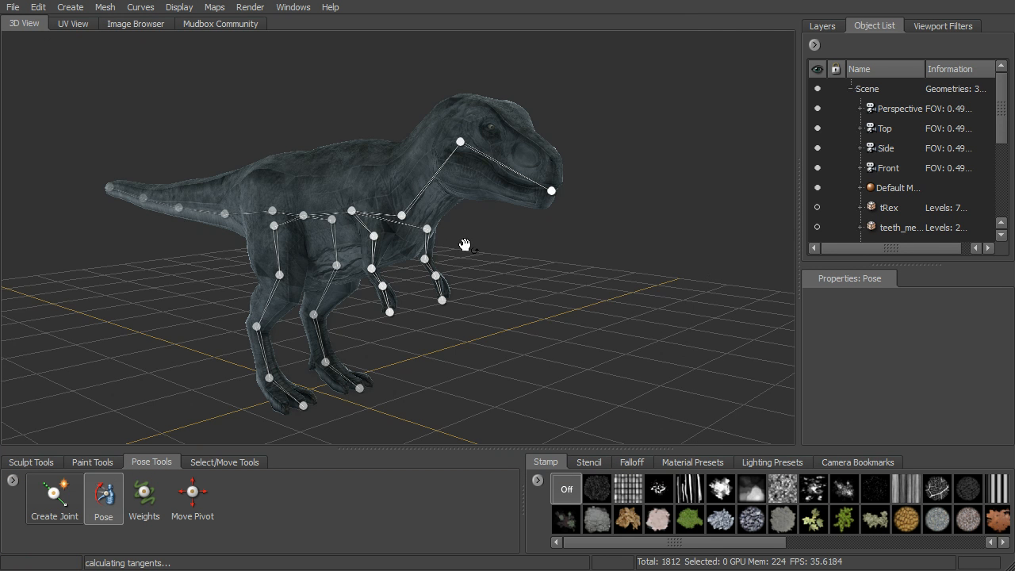
Examine the imported rig and the area of the mesh influenced by its head joint
{"action": "left_click_drag", "start_coordinate": [464, 245], "coordinate": [485, 256], "text": "alt"}
{"action": "right_click_drag", "start_coordinate": [485, 256], "coordinate": [619, 264], "text": "alt"}
{"action": "left_click_drag", "start_coordinate": [564, 265], "coordinate": [398, 352], "text": "alt"}
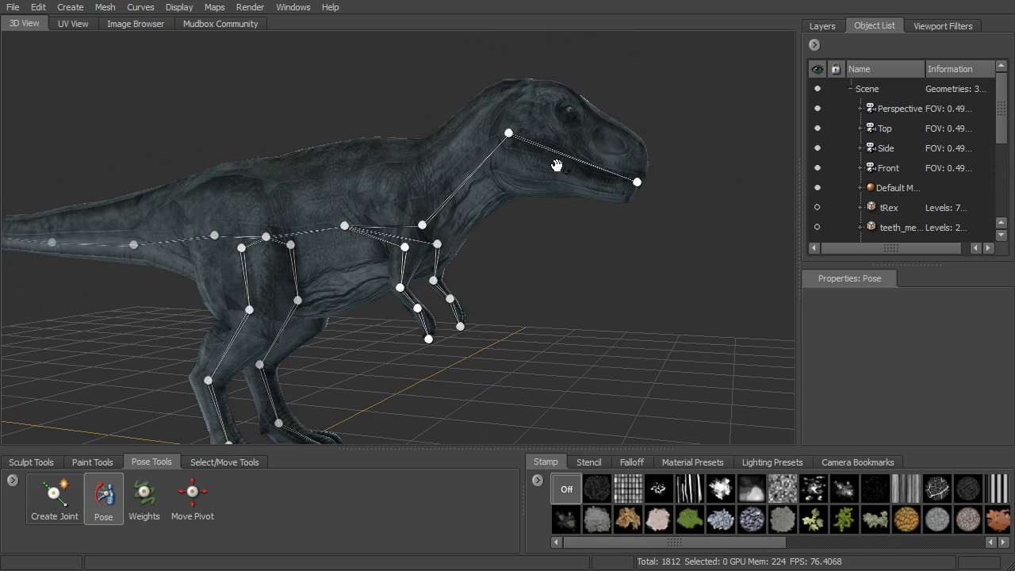
{"action": "left_click_drag", "start_coordinate": [574, 154], "coordinate": [475, 176]}
{"action": "left_click_drag", "start_coordinate": [567, 235], "coordinate": [586, 246]}
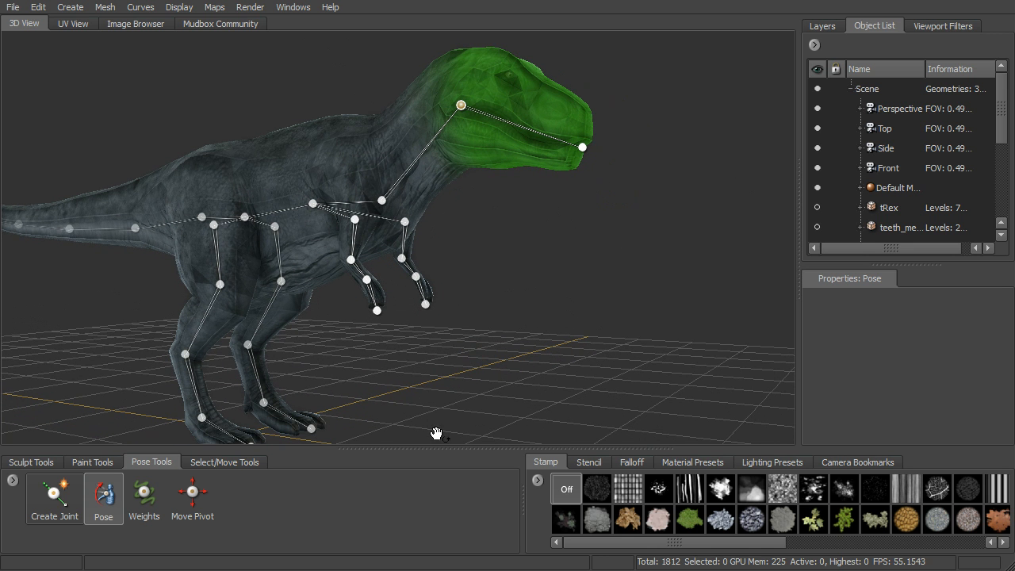
Open the Poses window and place it beside the T-Rex
{"action": "left_click", "coordinate": [284, 8]}
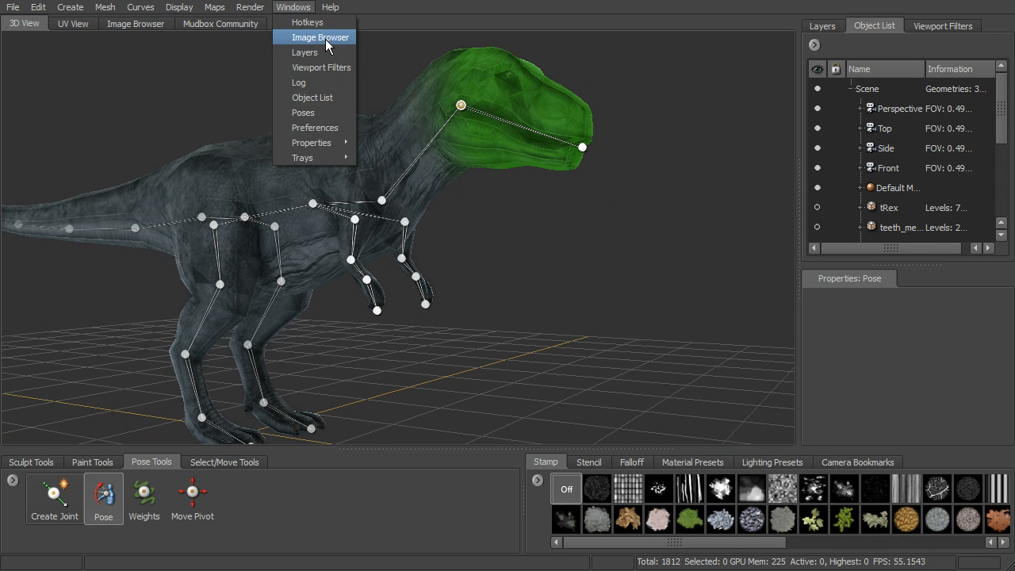
{"action": "left_click", "coordinate": [313, 112]}
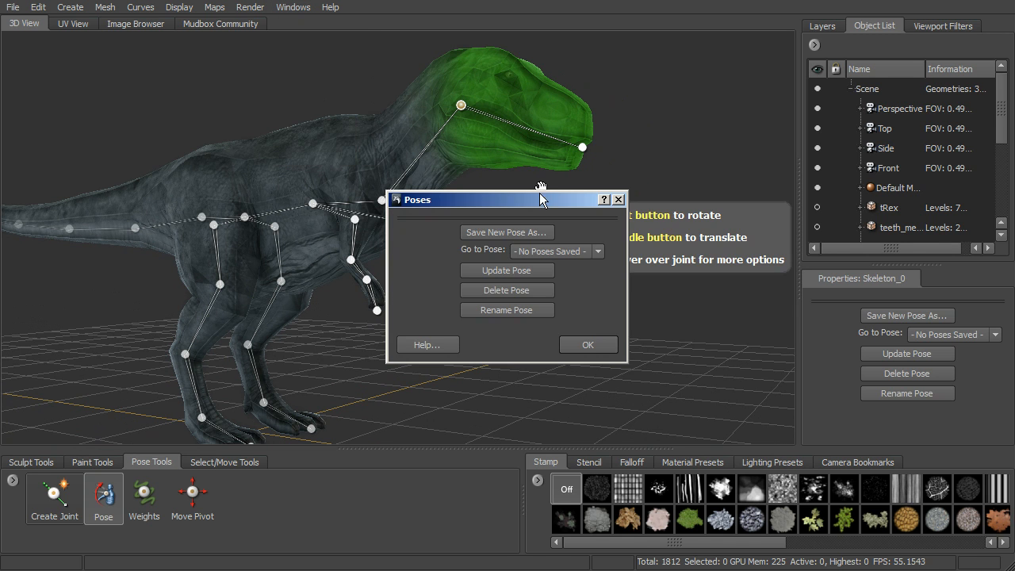
{"action": "left_click_drag", "start_coordinate": [522, 207], "coordinate": [810, 94]}
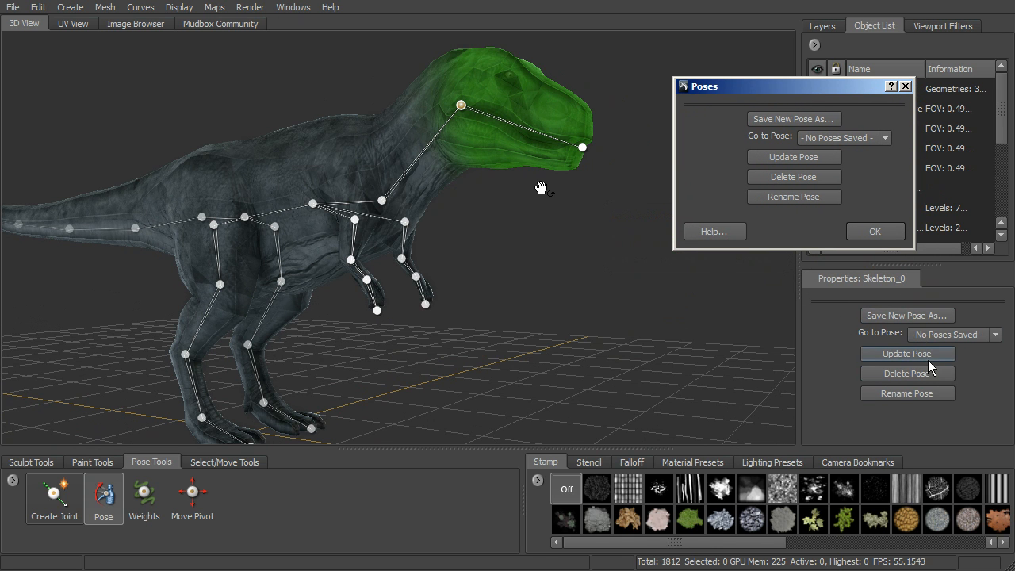
{"action": "left_click_drag", "start_coordinate": [836, 85], "coordinate": [825, 191]}
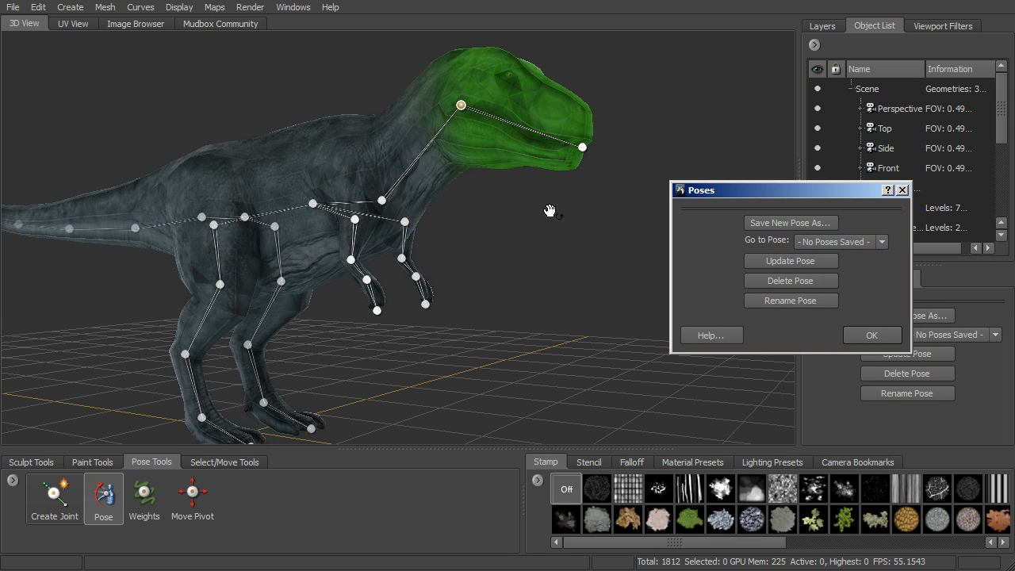
Save the rig's current pose under the name Default
{"action": "middle_click_drag", "start_coordinate": [505, 275], "coordinate": [513, 261], "text": "alt"}
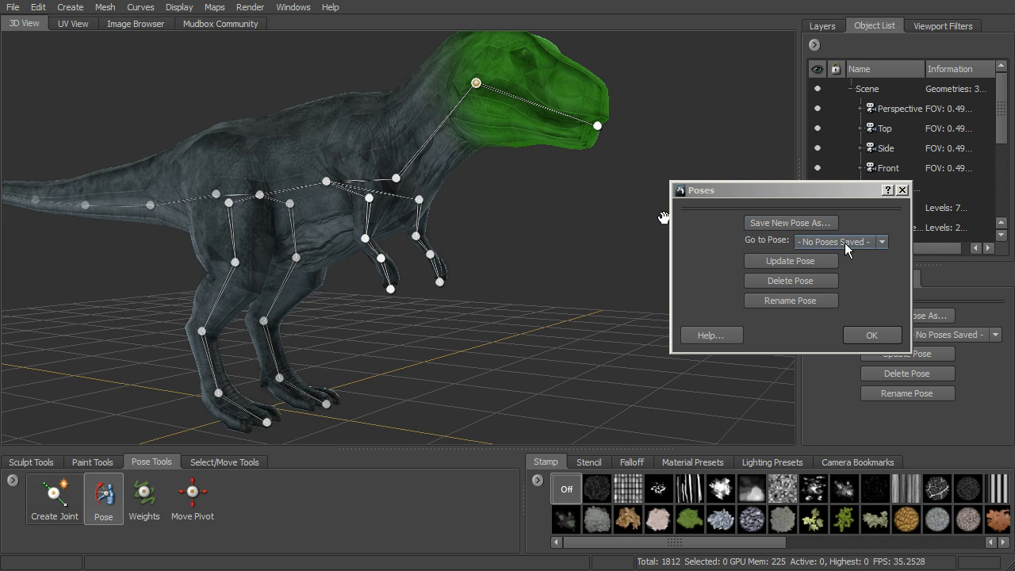
{"action": "left_click", "coordinate": [777, 225]}
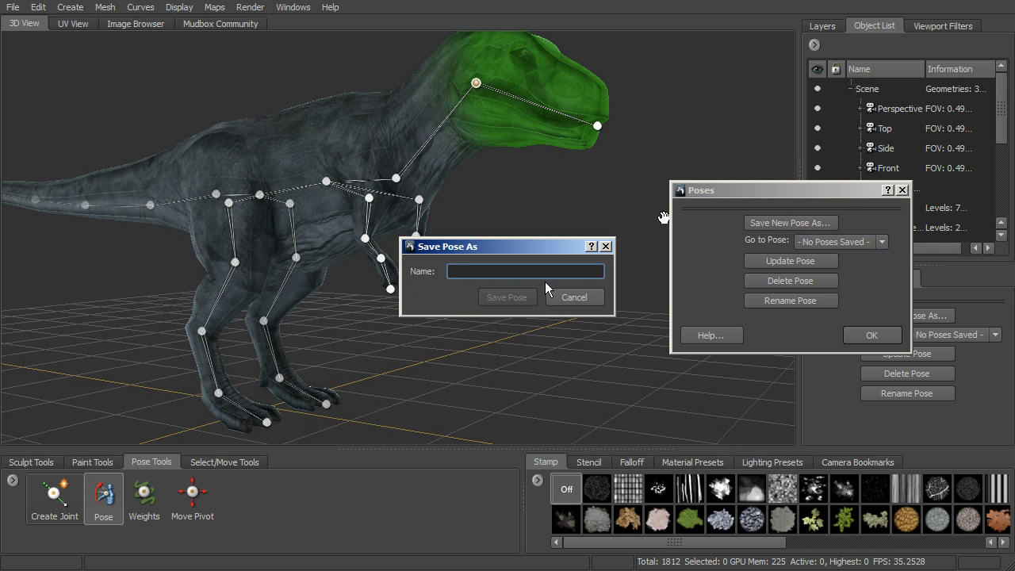
{"action": "type", "text": "Default"}
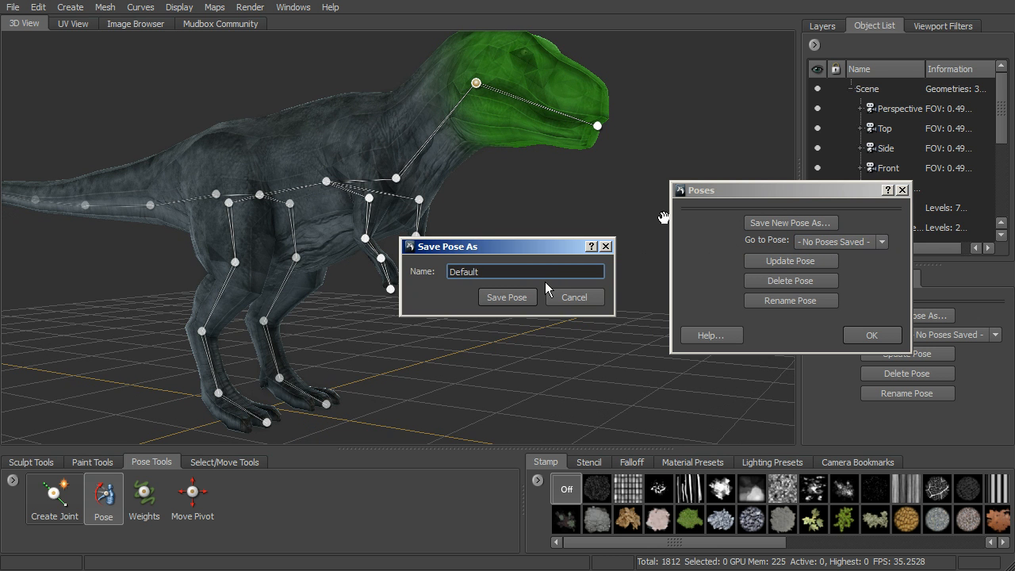
{"action": "left_click", "coordinate": [512, 299]}
Pose the T-Rex's legs by rotating them around their joints
{"action": "left_click_drag", "start_coordinate": [650, 323], "coordinate": [280, 316], "text": "alt"}
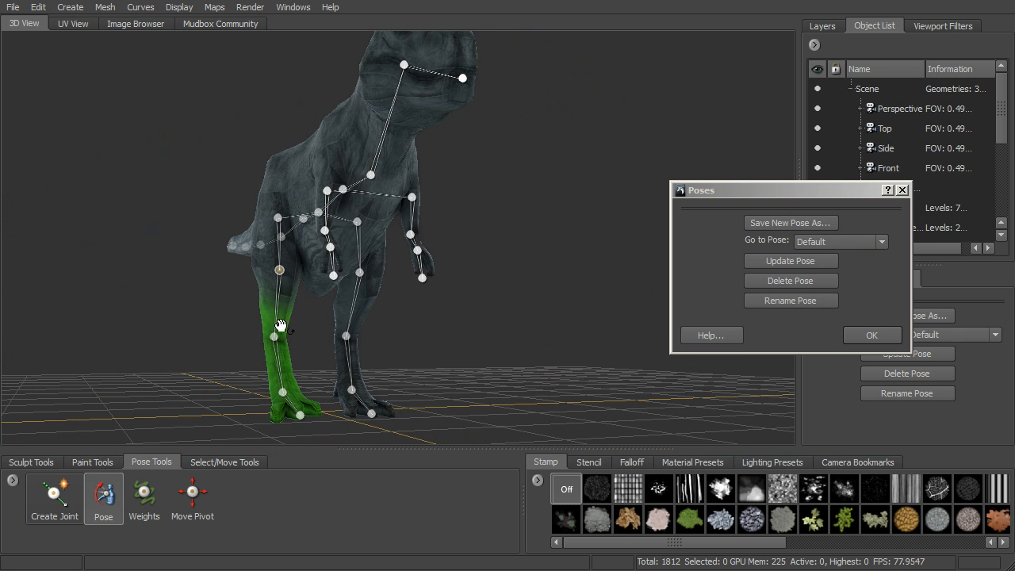
{"action": "left_click_drag", "start_coordinate": [279, 364], "coordinate": [274, 366]}
{"action": "left_click_drag", "start_coordinate": [354, 346], "coordinate": [364, 249], "text": "alt"}
{"action": "left_click_drag", "start_coordinate": [310, 198], "coordinate": [318, 237], "text": "alt"}
{"action": "left_click_drag", "start_coordinate": [238, 292], "coordinate": [280, 292], "text": "alt"}
{"action": "left_click_drag", "start_coordinate": [264, 246], "coordinate": [316, 275], "text": "alt"}
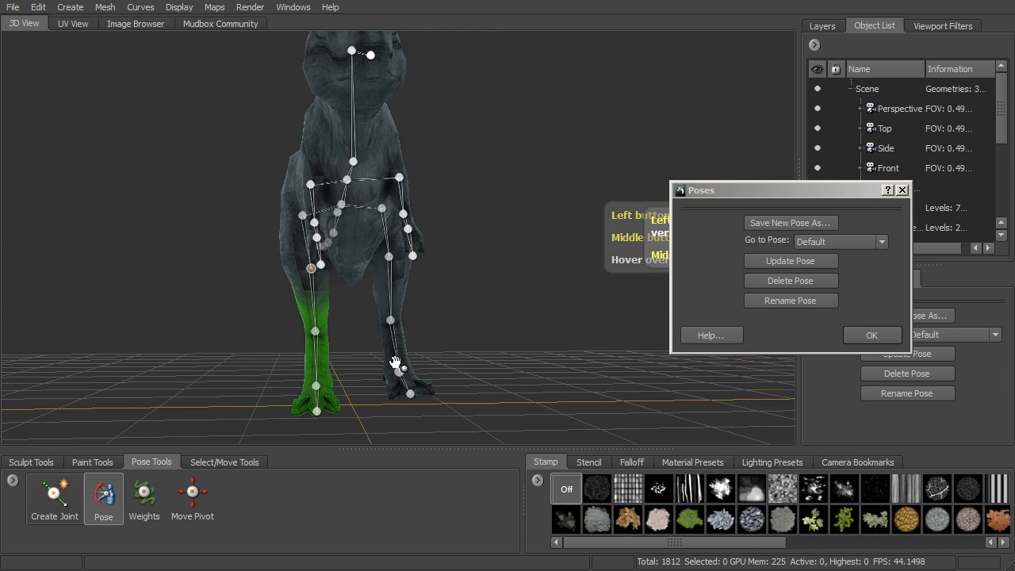
{"action": "left_click_drag", "start_coordinate": [394, 356], "coordinate": [370, 163]}
Tilt the head upward and swing one arm forward around its shoulder and elbow joints
{"action": "middle_click_drag", "start_coordinate": [410, 159], "coordinate": [409, 229], "text": "alt"}
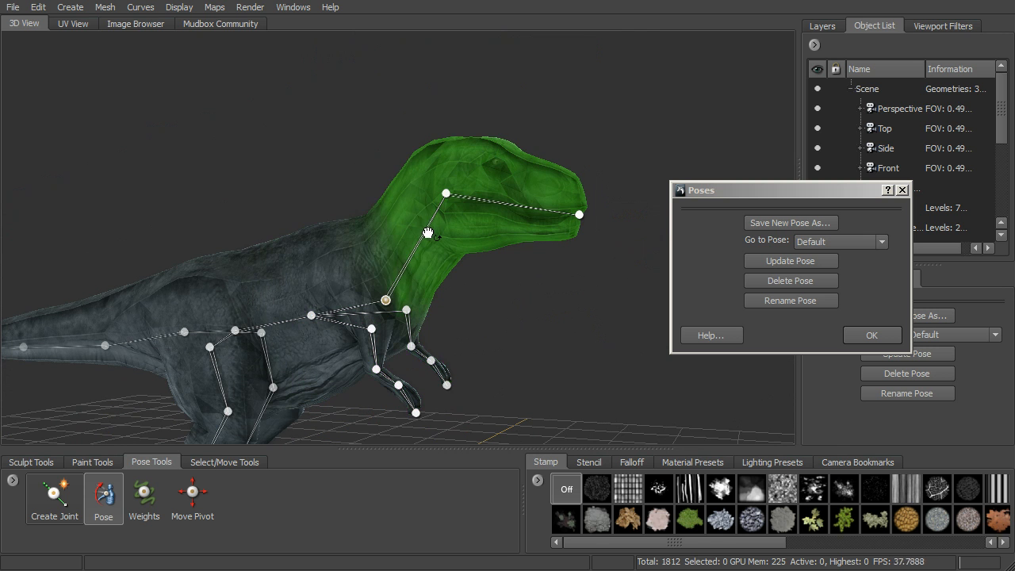
{"action": "left_click_drag", "start_coordinate": [482, 200], "coordinate": [485, 195]}
{"action": "left_click_drag", "start_coordinate": [409, 329], "coordinate": [449, 333]}
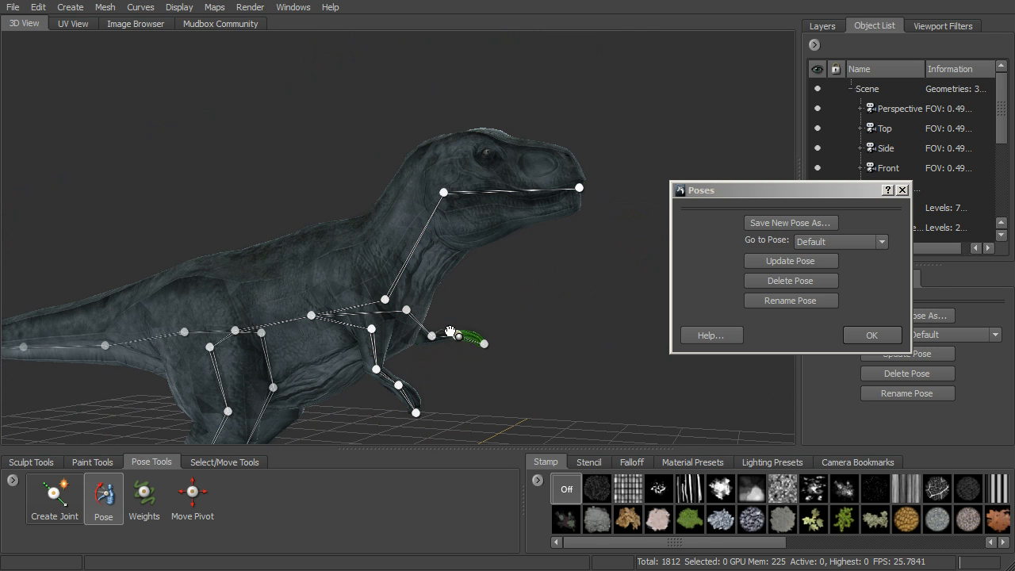
Curl the tail upward joint by joint and refine the rotation of the raised head
{"action": "middle_click_drag", "start_coordinate": [255, 375], "coordinate": [517, 281], "text": "alt"}
{"action": "left_click_drag", "start_coordinate": [290, 265], "coordinate": [295, 258]}
{"action": "left_click_drag", "start_coordinate": [228, 247], "coordinate": [229, 244]}
{"action": "left_click_drag", "start_coordinate": [164, 215], "coordinate": [165, 210]}
{"action": "left_click_drag", "start_coordinate": [421, 260], "coordinate": [358, 188], "text": "alt"}
{"action": "mouse_move", "coordinate": [349, 137]}
{"action": "left_mouse_down"}
{"action": "mouse_move", "coordinate": [328, 130]}
{"action": "mouse_move", "coordinate": [351, 132]}
{"action": "left_mouse_up"}
{"action": "left_click_drag", "start_coordinate": [449, 195], "coordinate": [647, 251], "text": "alt"}
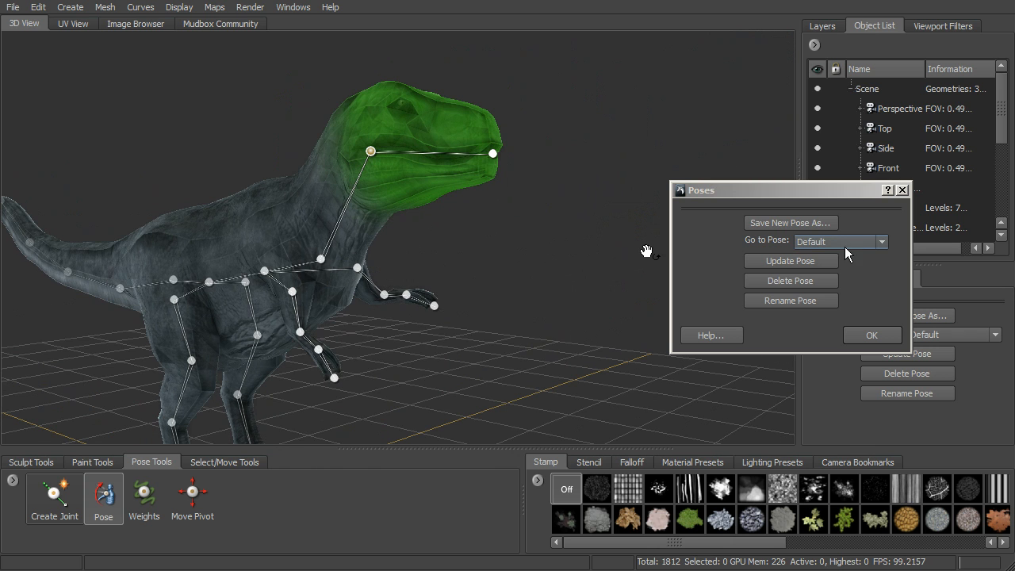
Save the raised-head stance as a new pose named Pose1
{"action": "left_click", "coordinate": [772, 223]}
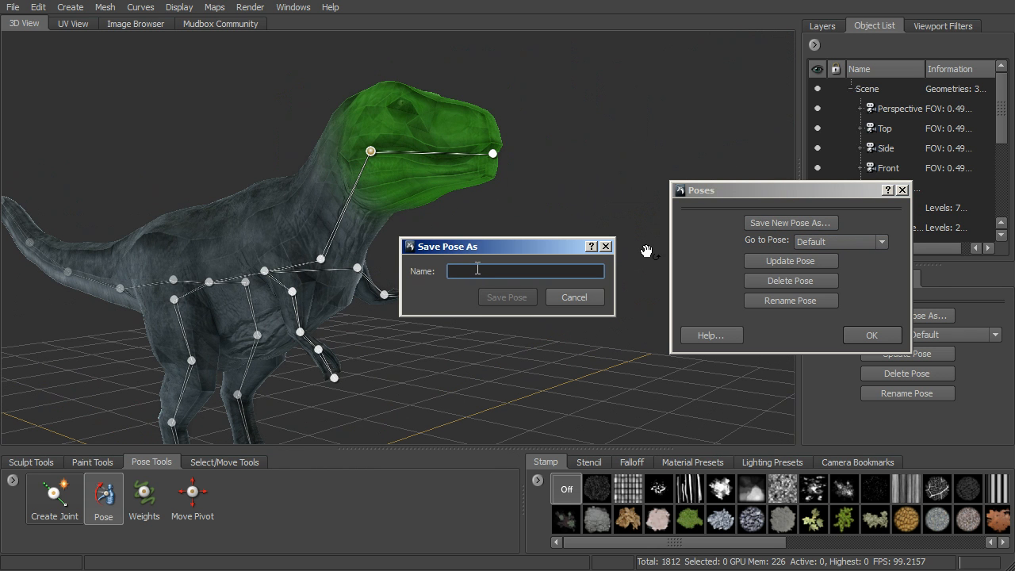
{"action": "type", "text": "Pose"}
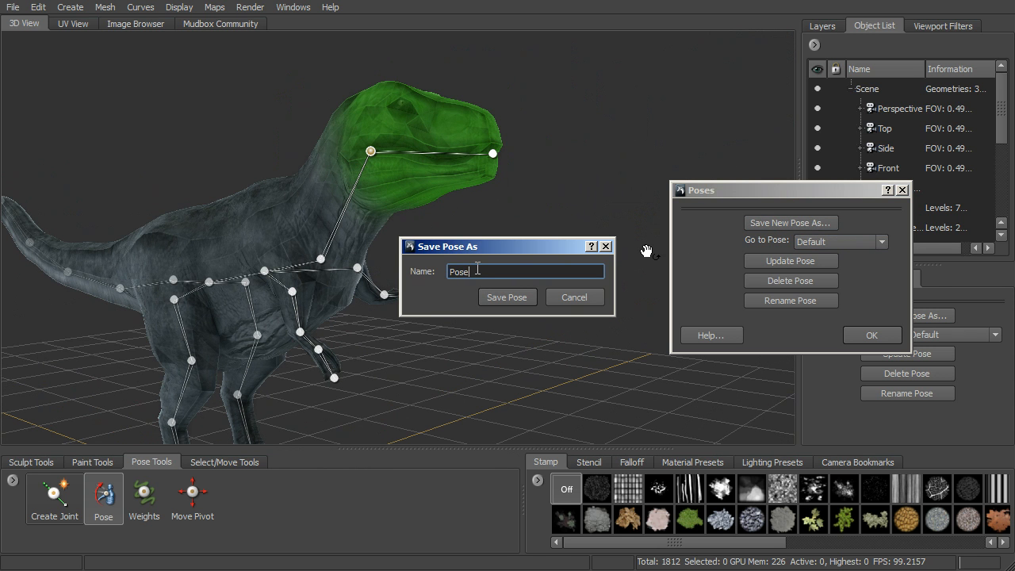
{"action": "left_click", "coordinate": [516, 294]}
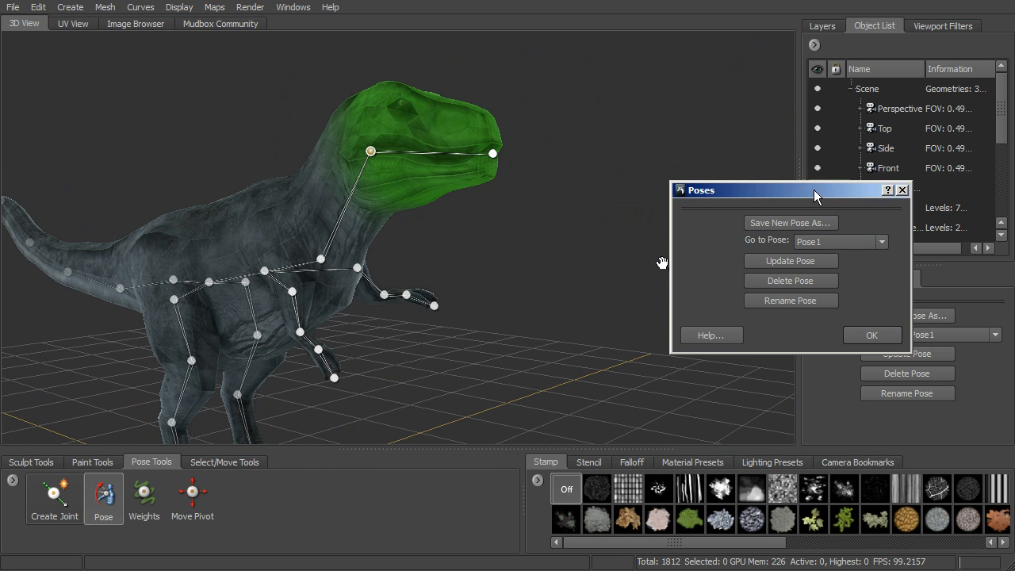
Close the Poses window, leaving the full T-Rex in view
{"action": "left_click_drag", "start_coordinate": [813, 189], "coordinate": [701, 163]}
{"action": "left_click_drag", "start_coordinate": [503, 296], "coordinate": [424, 286], "text": "alt"}
{"action": "left_click", "coordinate": [760, 310]}
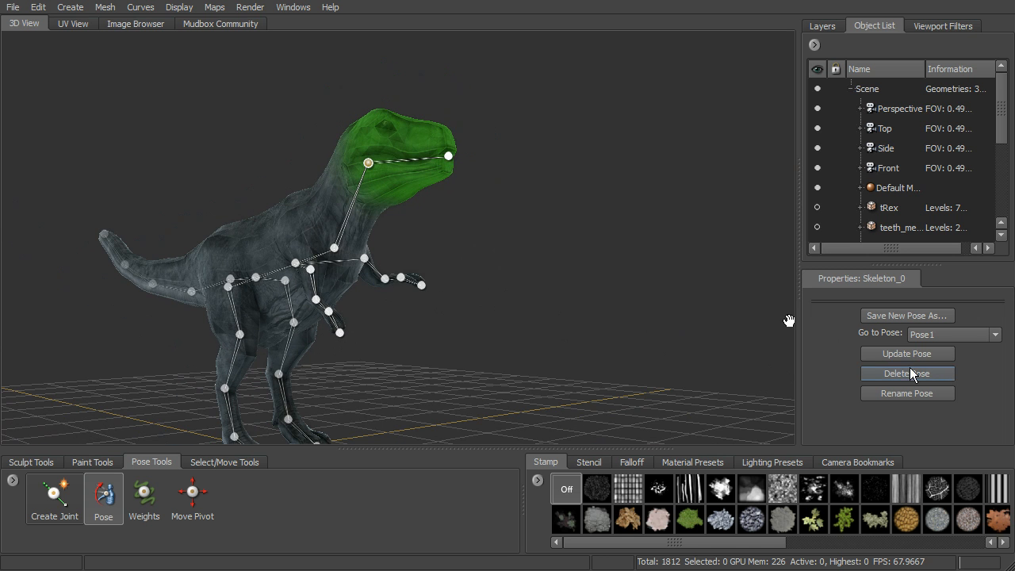
{"action": "middle_click_drag", "start_coordinate": [674, 310], "coordinate": [768, 322], "text": "alt"}
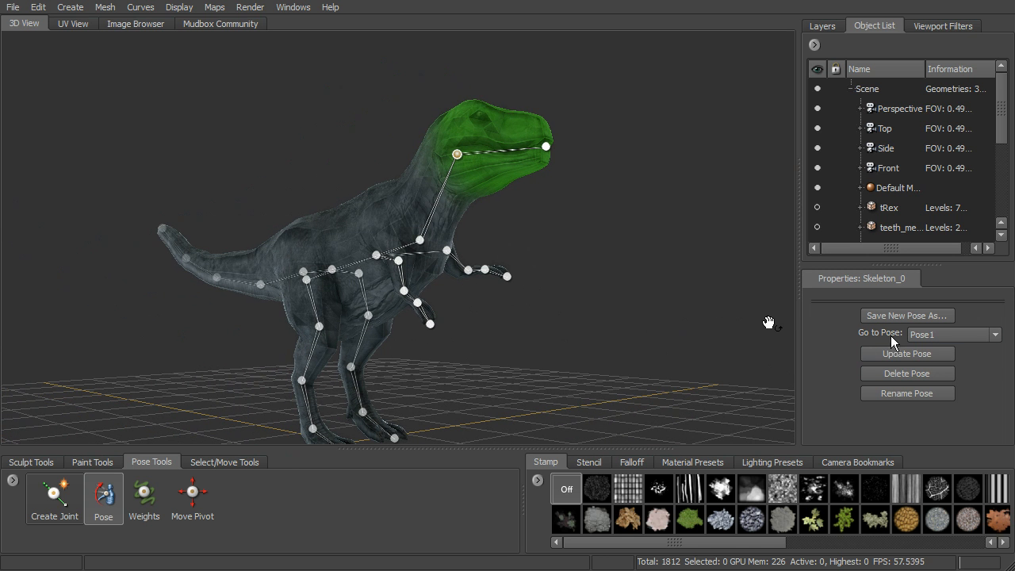
Switch the skeleton between the saved poses Default and Pose1, ending on Default
{"action": "left_click", "coordinate": [971, 336]}
{"action": "left_click", "coordinate": [966, 349]}
{"action": "left_click", "coordinate": [966, 333]}
{"action": "left_click", "coordinate": [959, 357]}
{"action": "left_click", "coordinate": [962, 338]}
{"action": "left_click", "coordinate": [958, 348]}
Bend the T-Rex's neck and head downward around their joints
{"action": "left_click_drag", "start_coordinate": [544, 276], "coordinate": [484, 250], "text": "alt"}
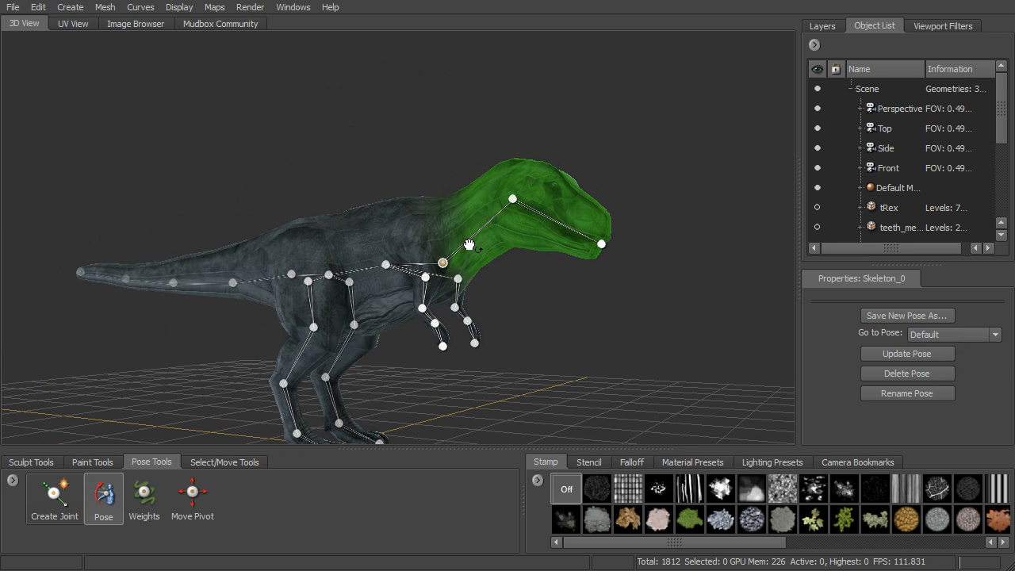
{"action": "left_click_drag", "start_coordinate": [573, 253], "coordinate": [557, 279]}
{"action": "left_click_drag", "start_coordinate": [557, 282], "coordinate": [428, 274], "text": "alt"}
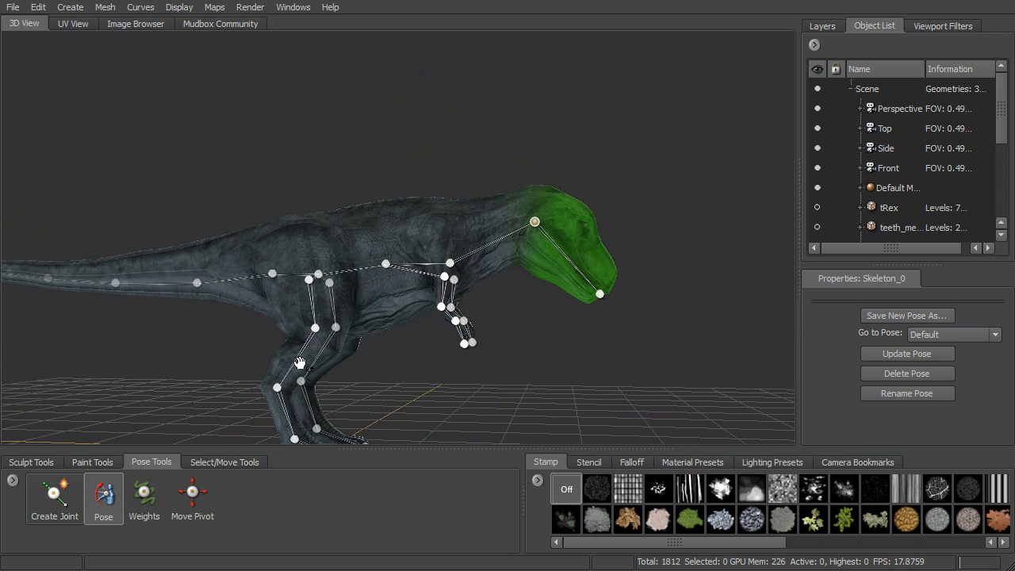
Lower the tail from its base joint and tilt the upper body downward around the spine joint
{"action": "left_click", "coordinate": [292, 362]}
{"action": "left_click", "coordinate": [309, 279]}
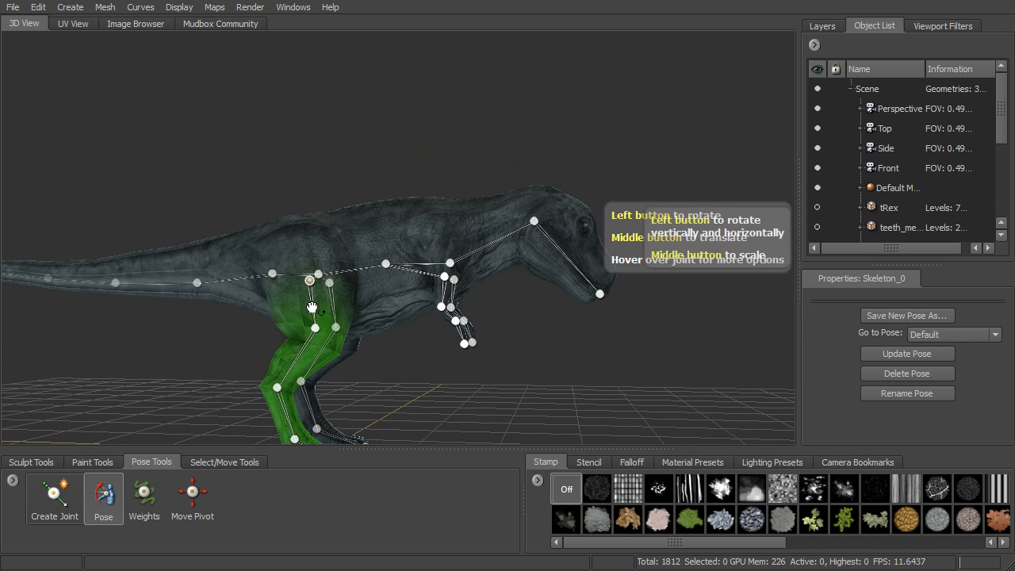
{"action": "left_click_drag", "start_coordinate": [309, 279], "coordinate": [290, 280], "text": "alt"}
{"action": "left_click", "coordinate": [272, 271]}
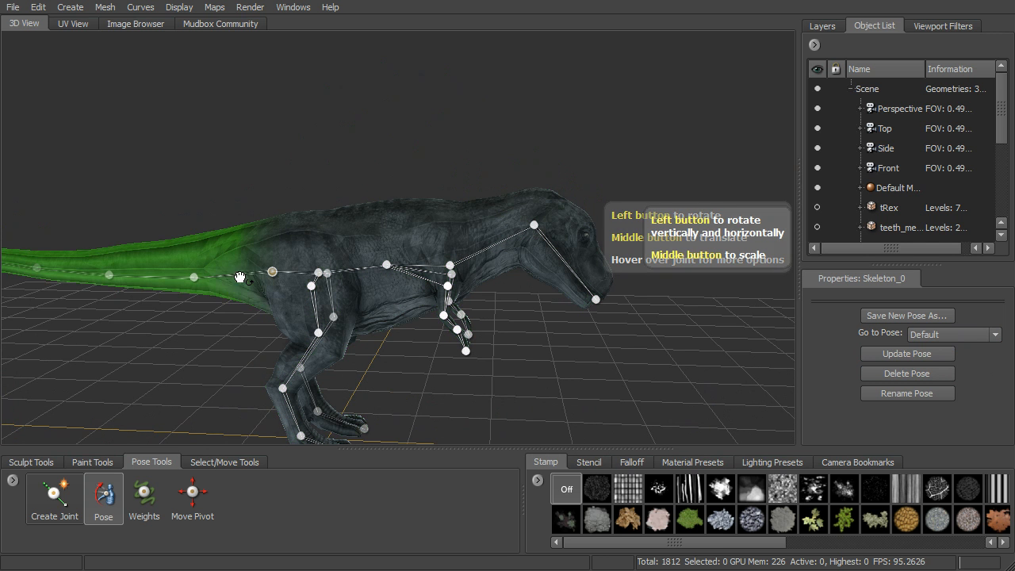
{"action": "left_click_drag", "start_coordinate": [191, 290], "coordinate": [83, 318]}
{"action": "left_click", "coordinate": [370, 273]}
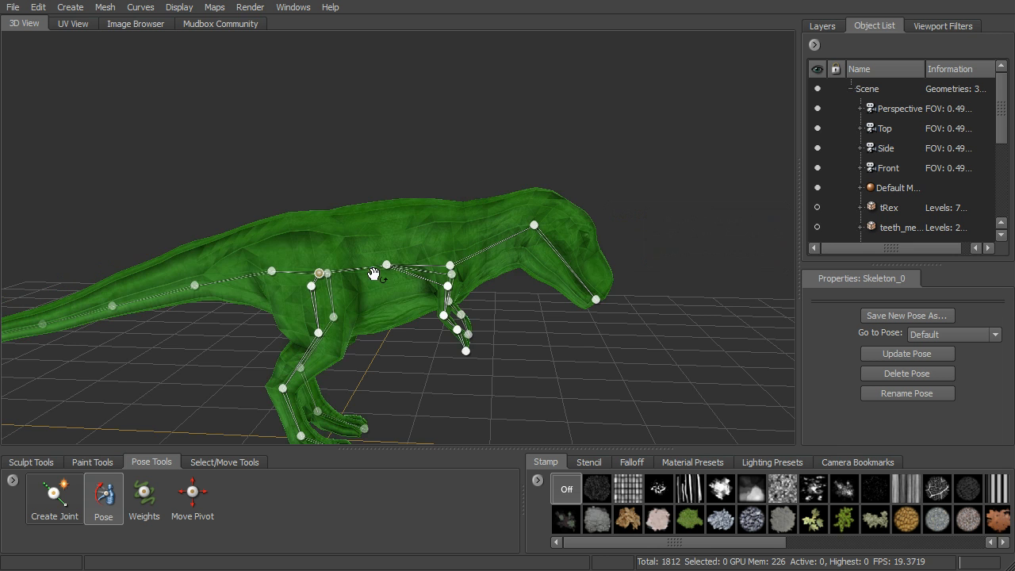
{"action": "left_click_drag", "start_coordinate": [430, 266], "coordinate": [433, 274]}
{"action": "left_click_drag", "start_coordinate": [562, 292], "coordinate": [512, 279], "text": "alt"}
Save the crouched stance as a new pose named Pose2
{"action": "left_click", "coordinate": [915, 317]}
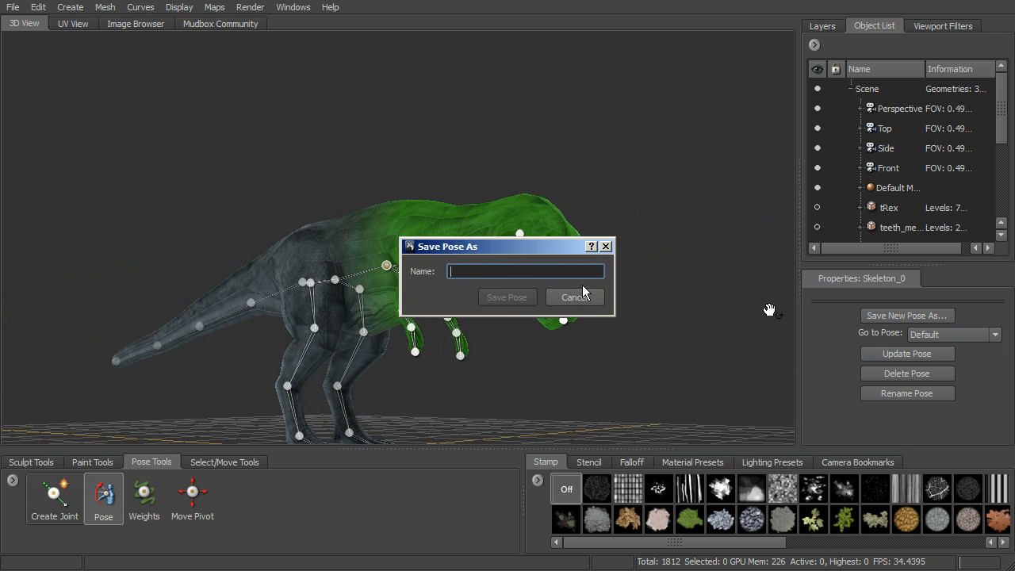
{"action": "type", "text": "Pose"}
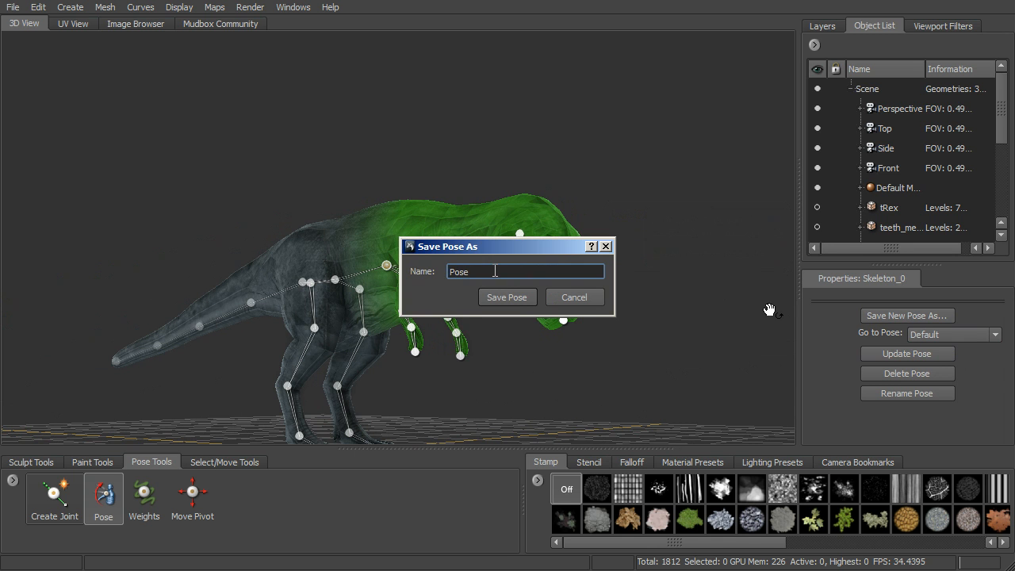
{"action": "left_click_drag", "start_coordinate": [691, 164], "coordinate": [778, 256], "text": "alt"}
Switch the skeleton to the saved Default pose and on to Pose1
{"action": "left_click", "coordinate": [952, 335]}
{"action": "left_click", "coordinate": [933, 349]}
{"action": "left_click", "coordinate": [944, 334]}
{"action": "left_click", "coordinate": [944, 359]}
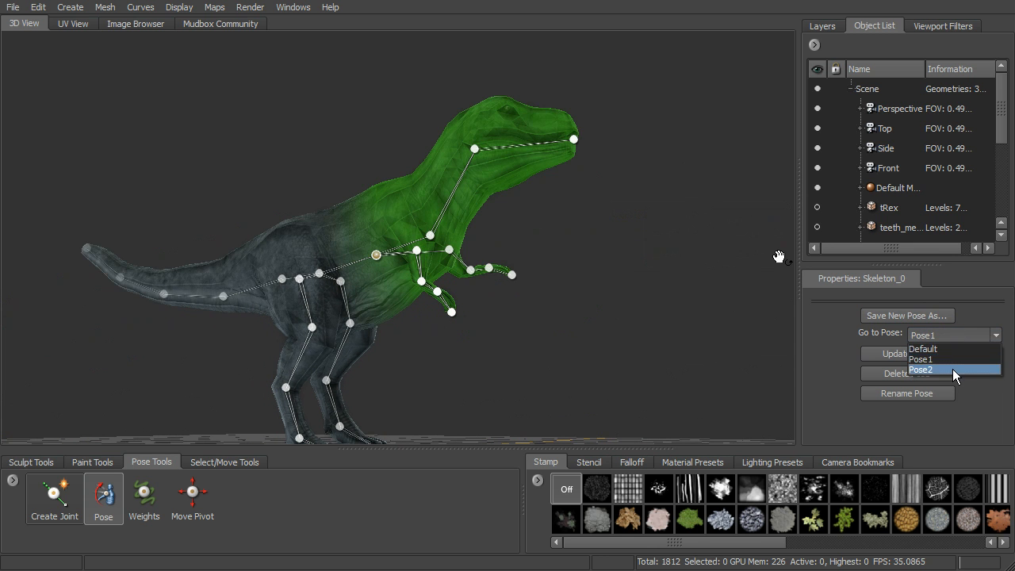
Switch the skeleton to the saved Pose2 and return it to the Default pose
{"action": "left_click", "coordinate": [952, 367]}
{"action": "left_click_drag", "start_coordinate": [762, 337], "coordinate": [669, 324], "text": "alt"}
{"action": "left_click", "coordinate": [953, 335]}
{"action": "left_click", "coordinate": [954, 347]}
Apply Pose1 to the skeleton again, and restore the Default pose
{"action": "left_click", "coordinate": [910, 333]}
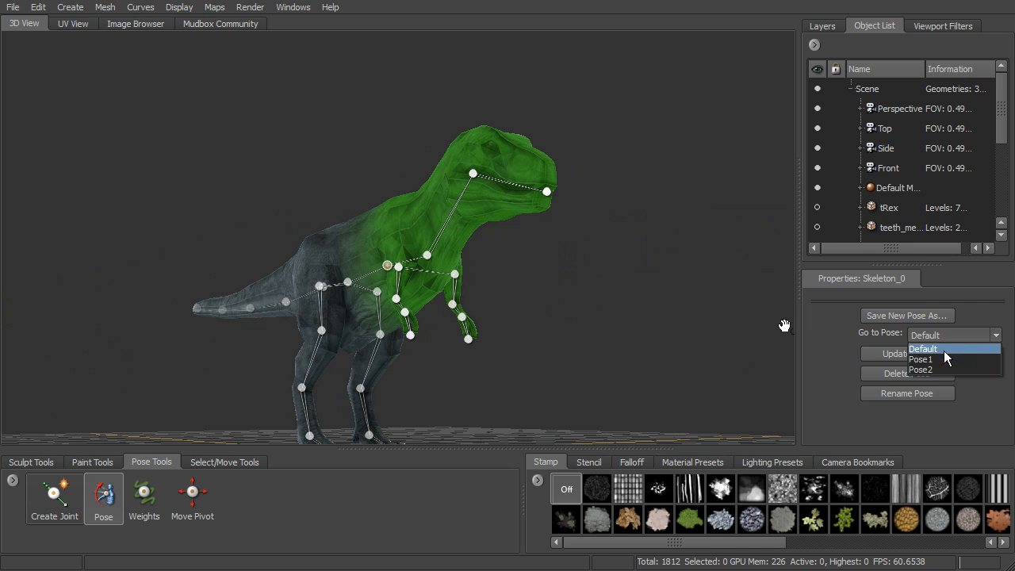
{"action": "left_click", "coordinate": [944, 359]}
{"action": "left_click", "coordinate": [957, 333]}
{"action": "left_click", "coordinate": [926, 349]}
{"action": "left_click_drag", "start_coordinate": [738, 290], "coordinate": [520, 239], "text": "alt"}
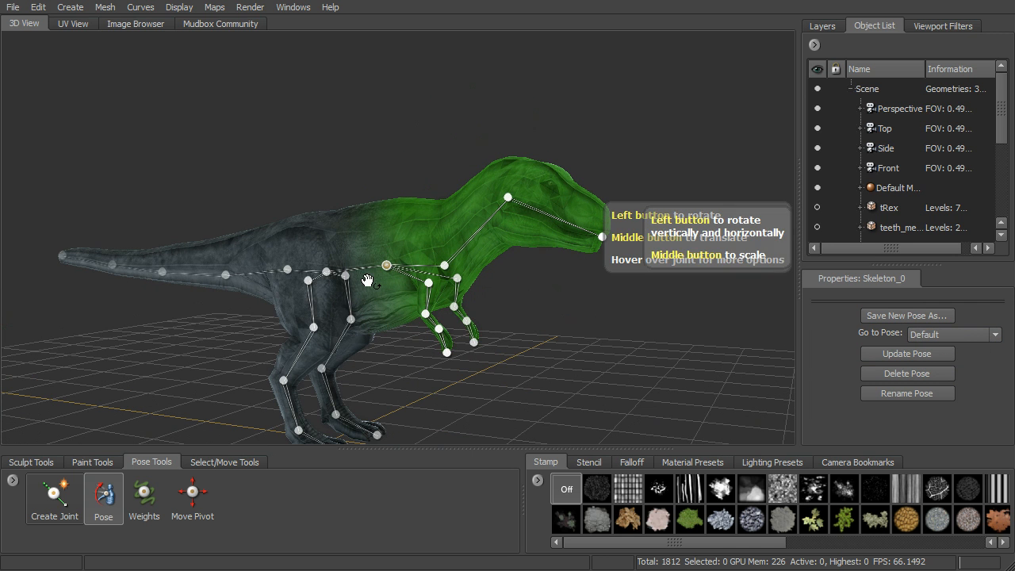
{"action": "left_click_drag", "start_coordinate": [526, 277], "coordinate": [524, 252], "text": "alt"}
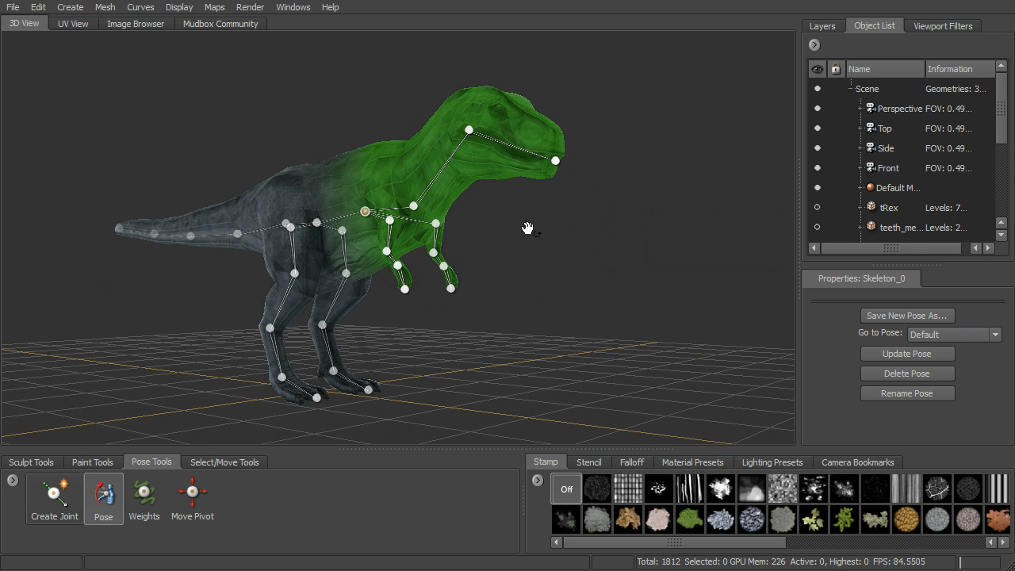
Expand Skeleton_0 and its bn_root01 joint in the scene's object hierarchy to show the child joints
{"action": "scroll", "coordinate": [999, 136], "scroll_direction": "down", "scroll_amount": 2}
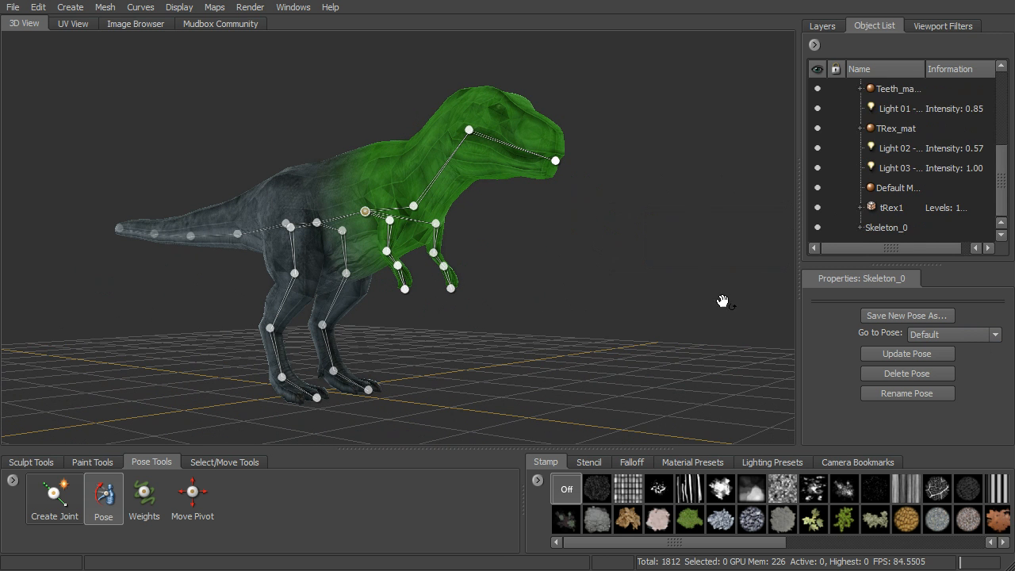
{"action": "left_click_drag", "start_coordinate": [339, 334], "coordinate": [359, 335], "text": "alt"}
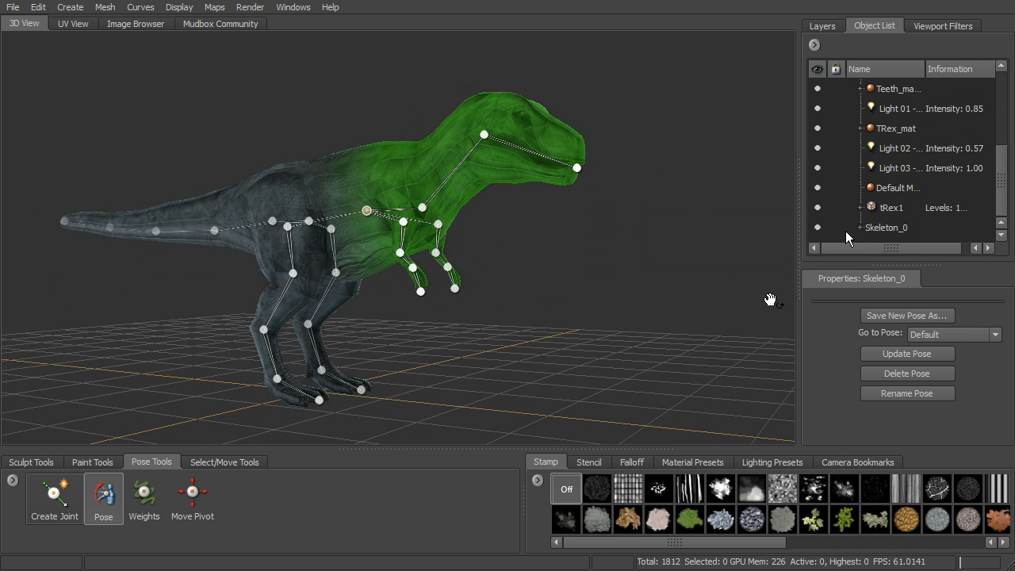
{"action": "left_click_drag", "start_coordinate": [1001, 184], "coordinate": [1001, 196]}
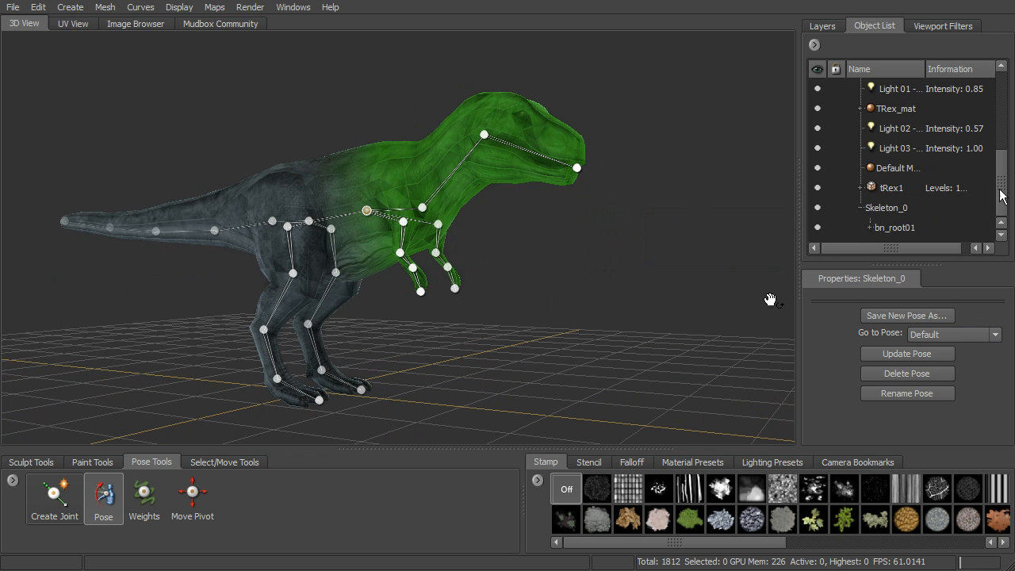
{"action": "left_click", "coordinate": [871, 227]}
{"action": "scroll", "coordinate": [944, 217], "scroll_direction": "down", "scroll_amount": 1}
{"action": "left_click_drag", "start_coordinate": [615, 260], "coordinate": [588, 263], "text": "alt"}
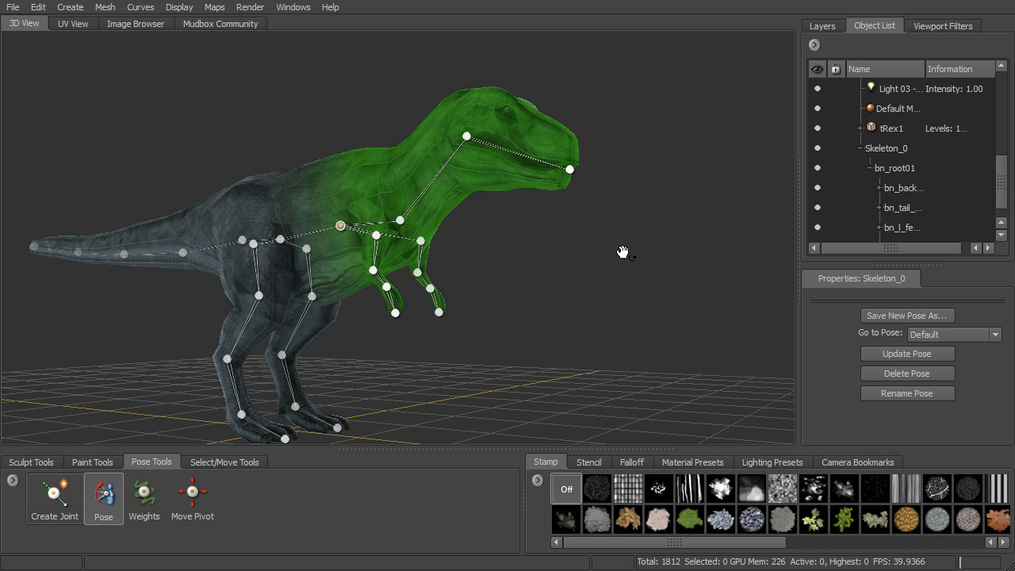
{"action": "left_click_drag", "start_coordinate": [619, 248], "coordinate": [583, 253], "text": "alt"}
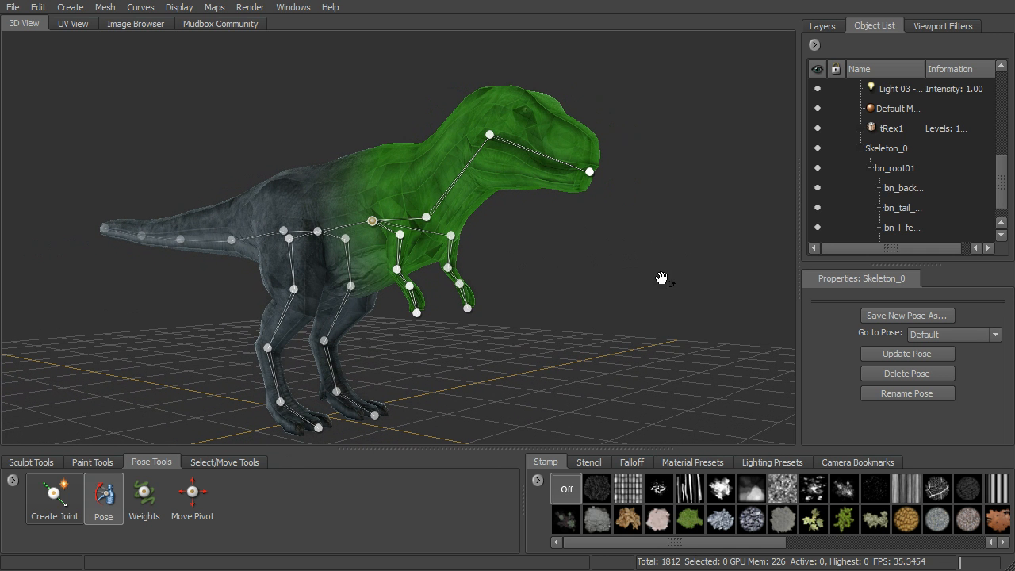
{"action": "left_click_drag", "start_coordinate": [336, 309], "coordinate": [338, 307], "text": "alt"}
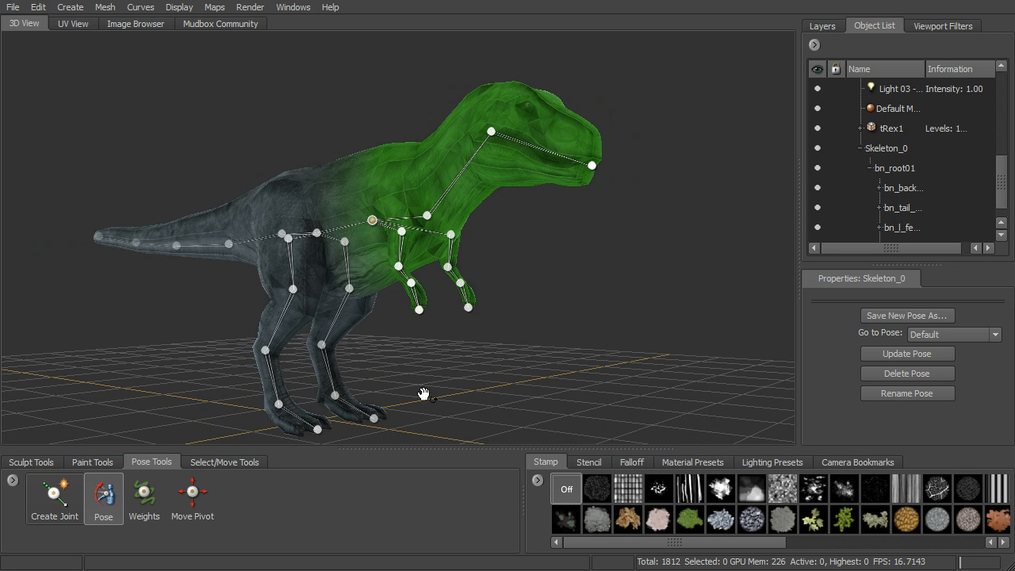
{"action": "mouse_move", "coordinate": [611, 283]}
{"action": "left_mouse_down", "text": "alt"}
{"action": "mouse_move", "coordinate": [619, 290]}
{"action": "mouse_move", "coordinate": [605, 295]}
{"action": "left_mouse_up", "text": "alt"}
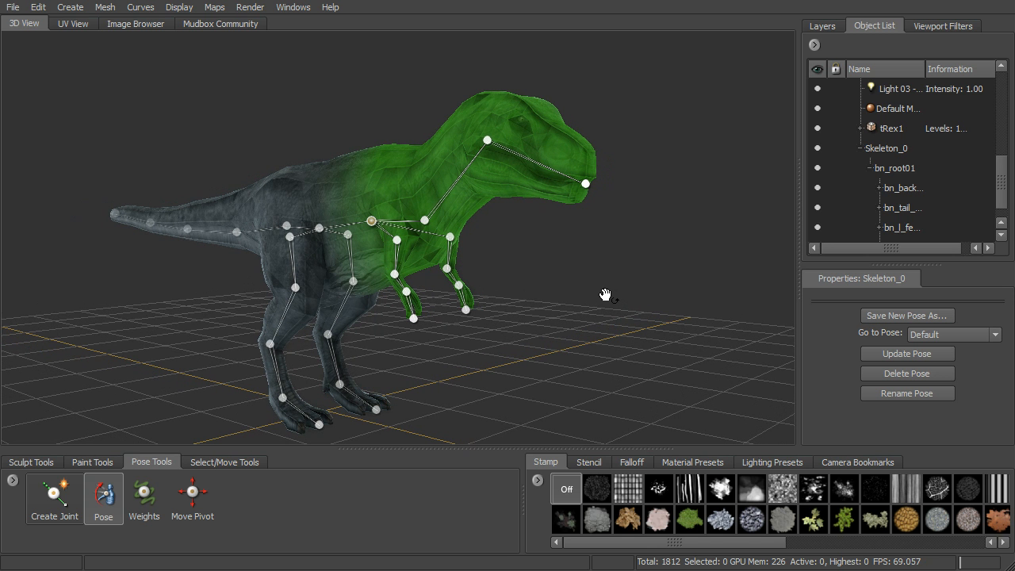
{"action": "left_click_drag", "start_coordinate": [599, 292], "coordinate": [619, 276], "text": "alt"}
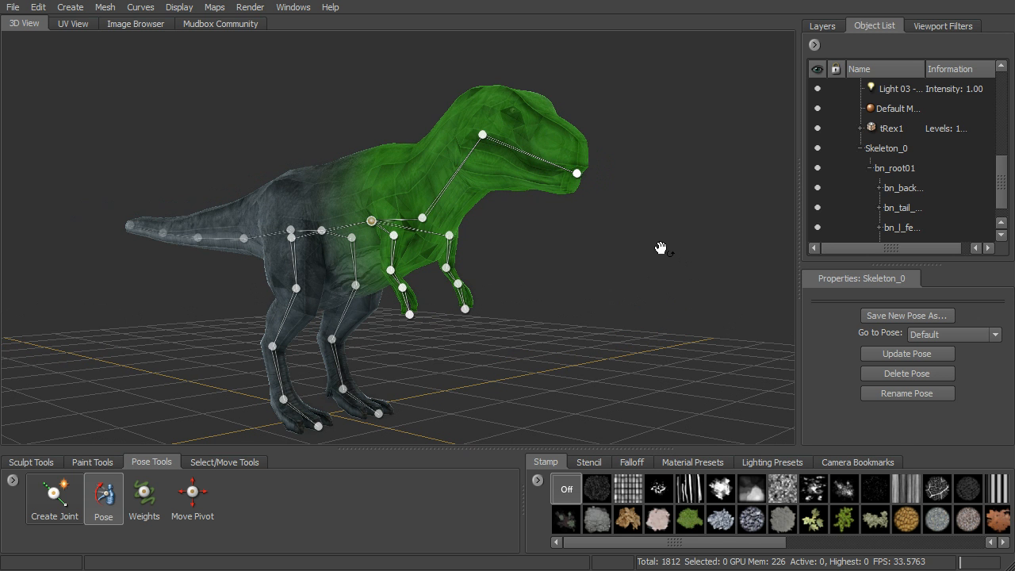
{"action": "left_click_drag", "start_coordinate": [657, 264], "coordinate": [619, 248], "text": "alt"}
{"action": "left_click_drag", "start_coordinate": [524, 191], "coordinate": [451, 178], "text": "alt"}
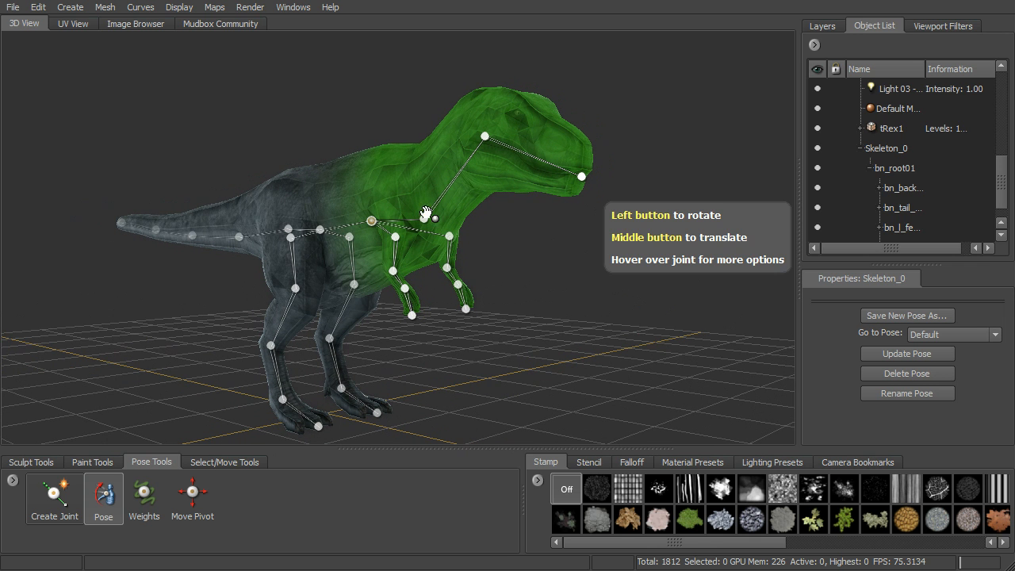